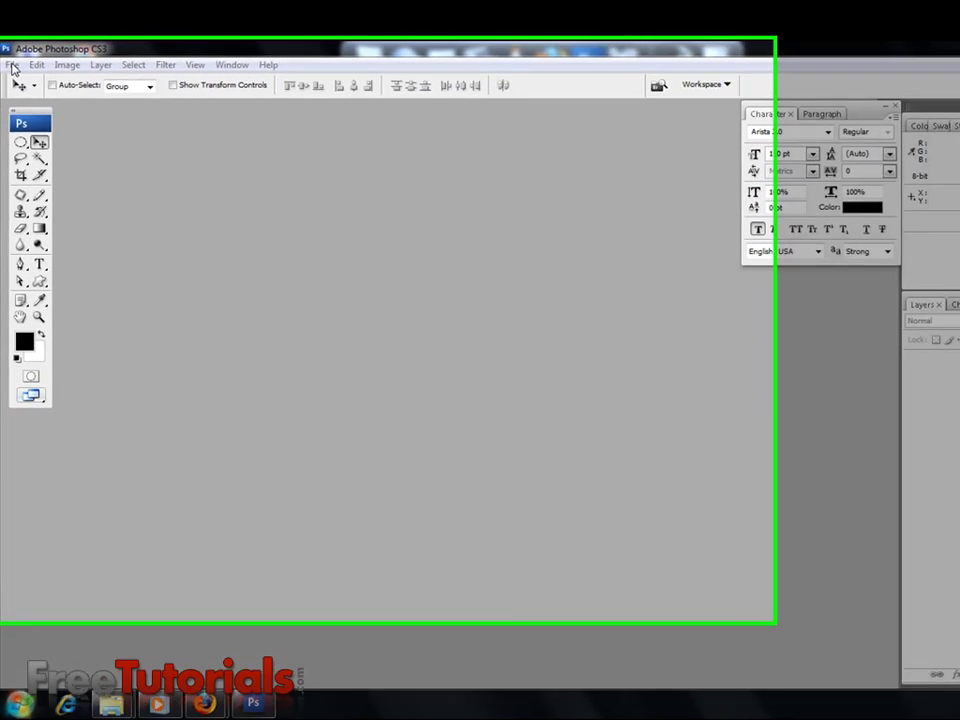
Step: Create a new document 400 pixels wide and 600 pixels high
click(11, 81)
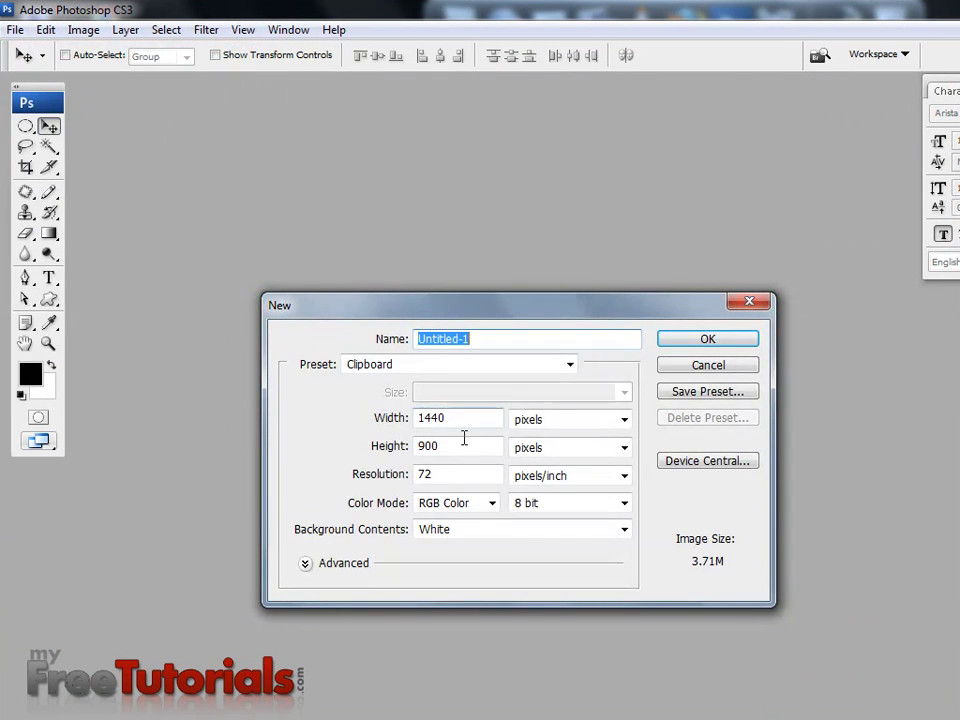
drag(460, 419, 368, 437)
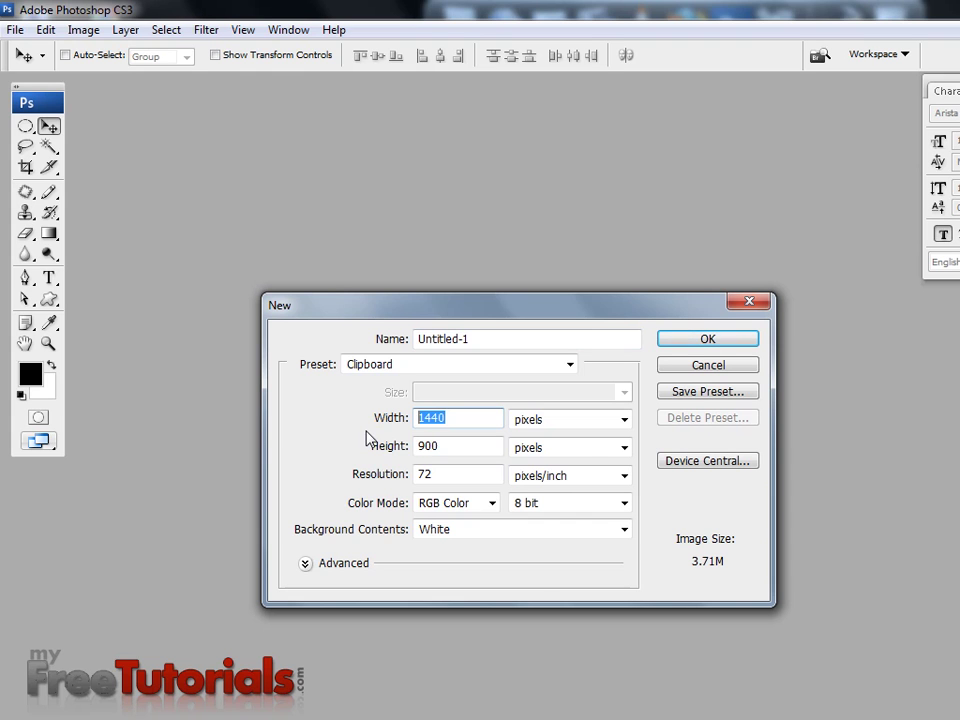
text(400)
key(Tab)
key(Tab)
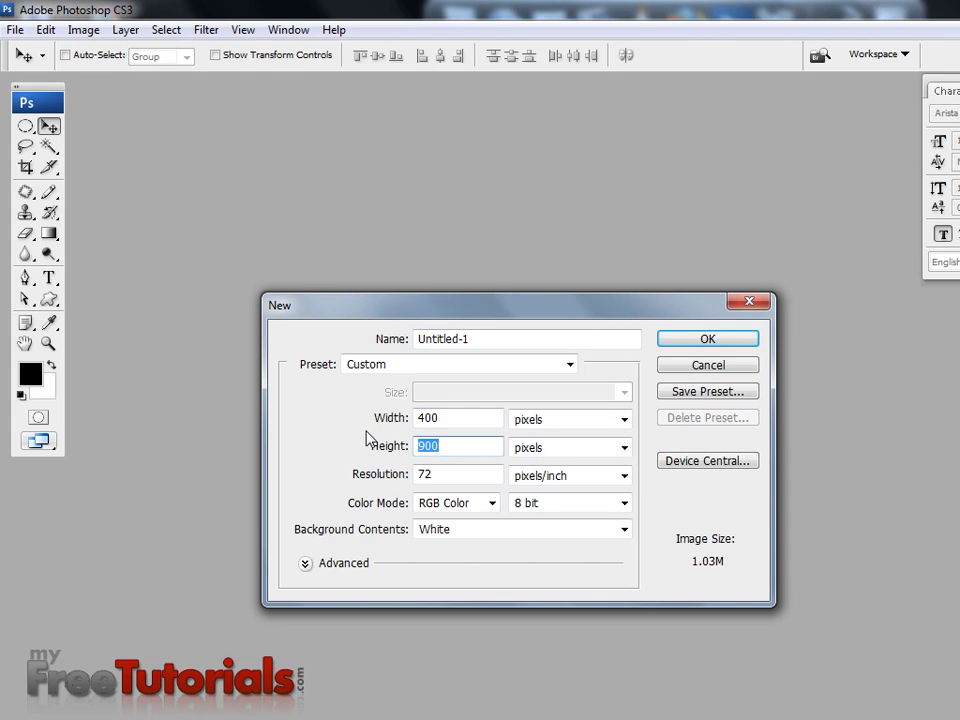
text(600)
key(Return)
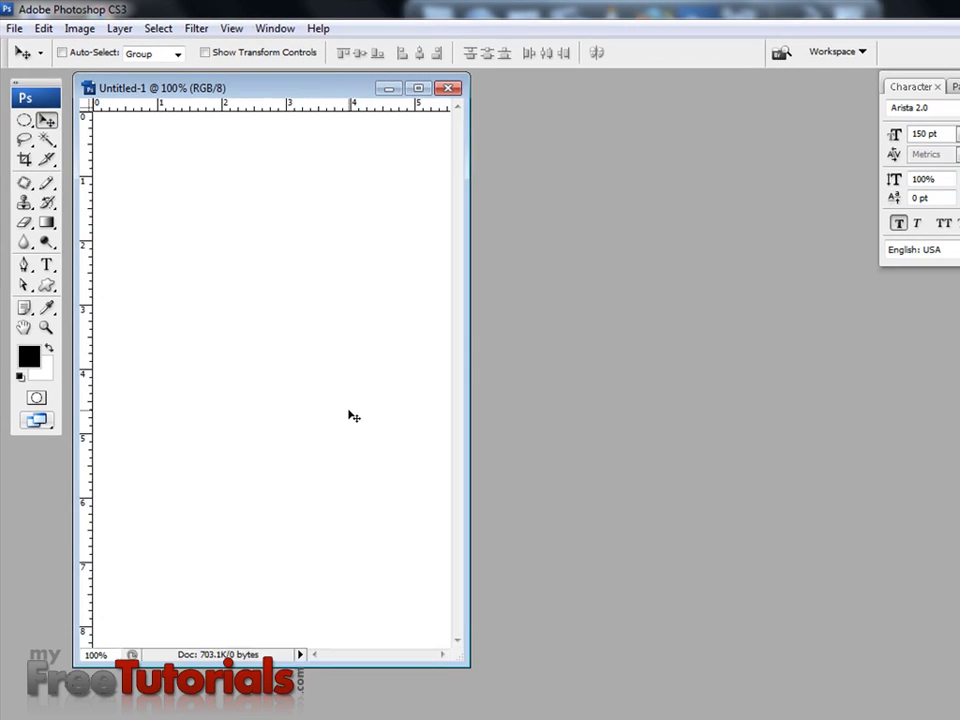
Step: Reposition and enlarge the document window, then fill the canvas with black
drag(240, 84, 458, 120)
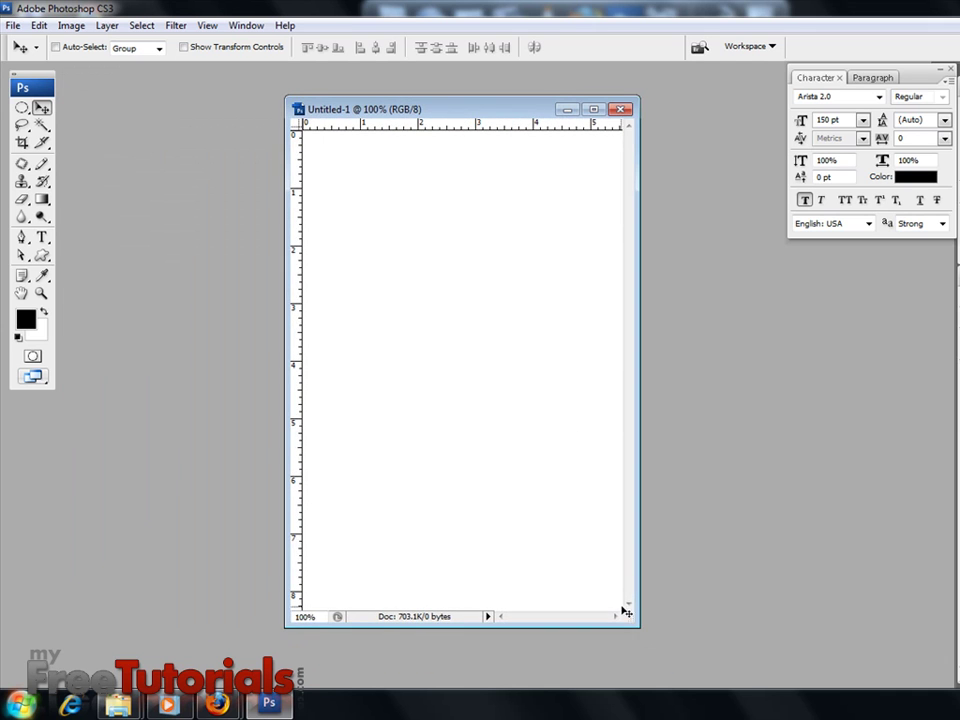
drag(632, 622, 711, 662)
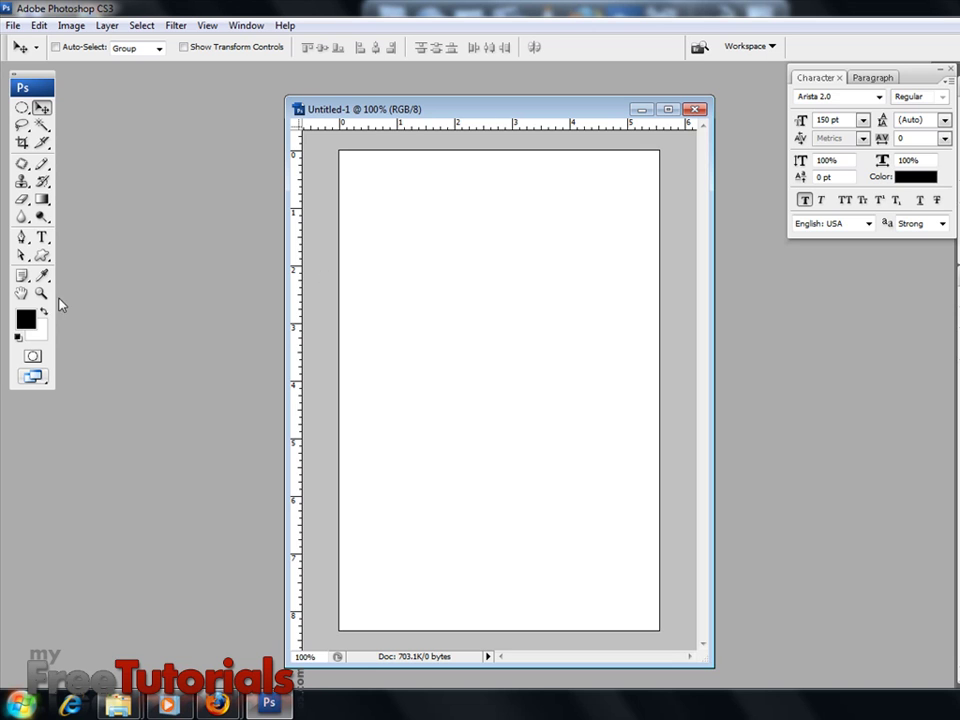
key(alt+BackSpace)
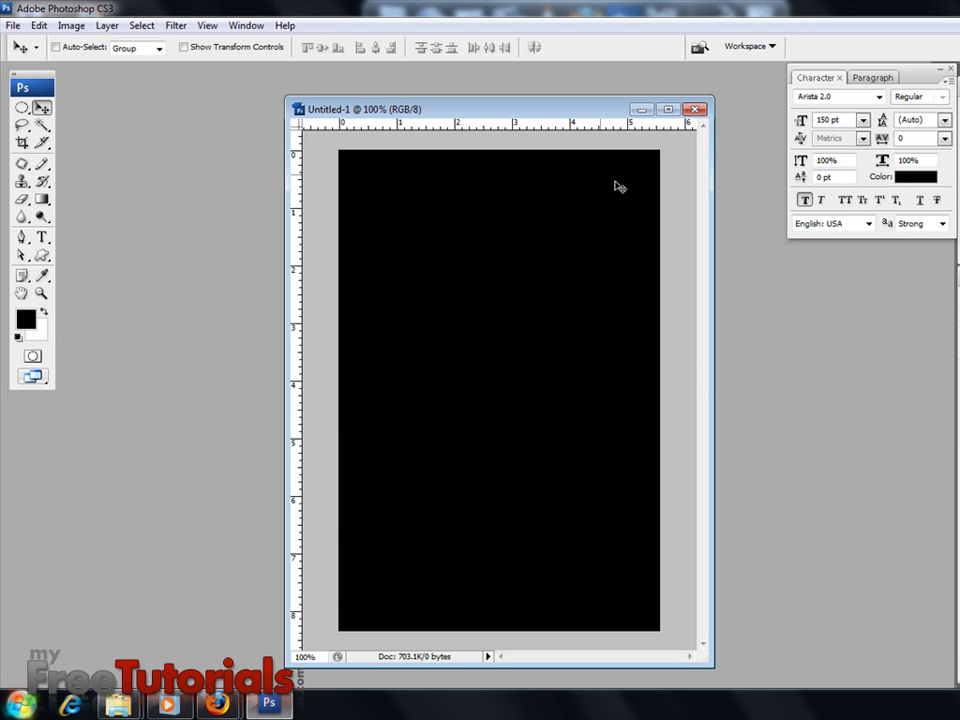
Step: Draw a wide white rounded-rectangle bar near the top of the canvas
key(x)
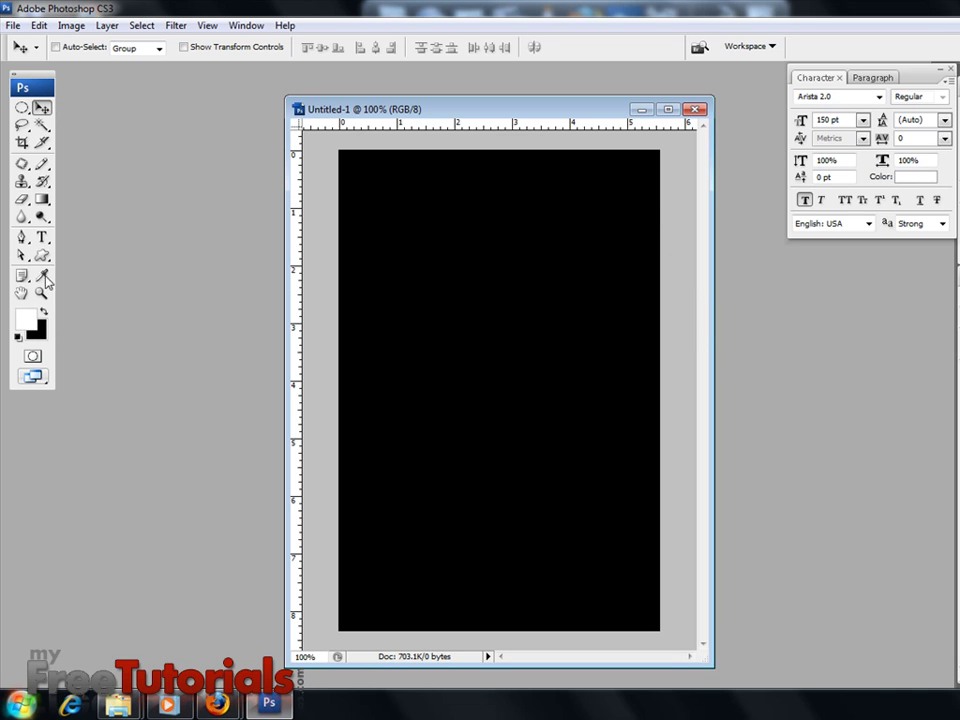
click(42, 255)
click(90, 271)
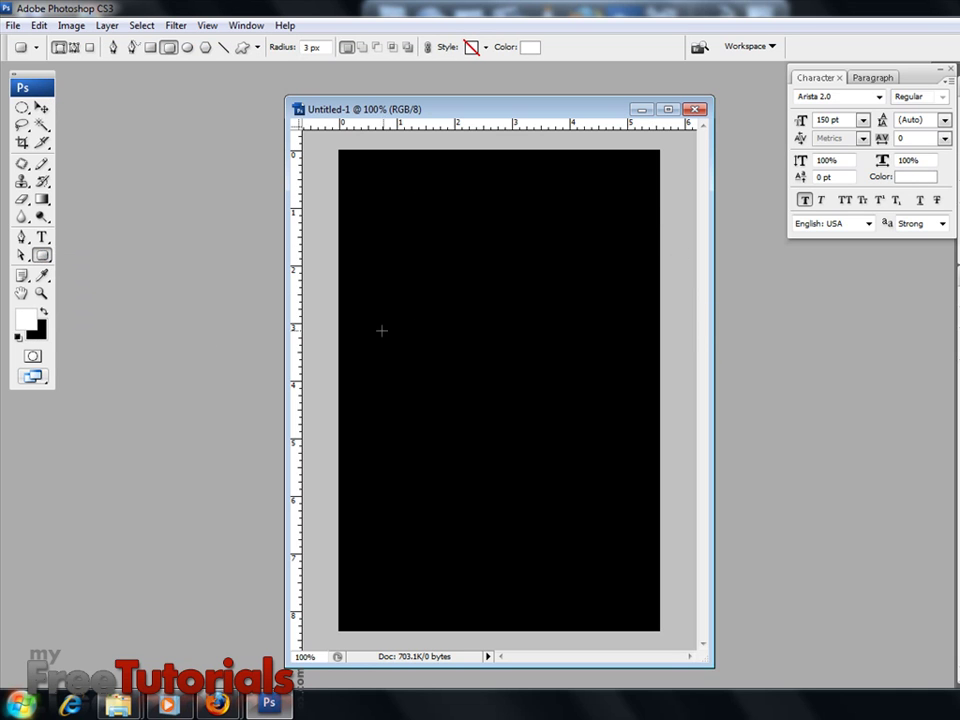
mouse_move(385, 252)
mouse_down()
mouse_move(511, 289)
mouse_move(608, 290)
mouse_up()
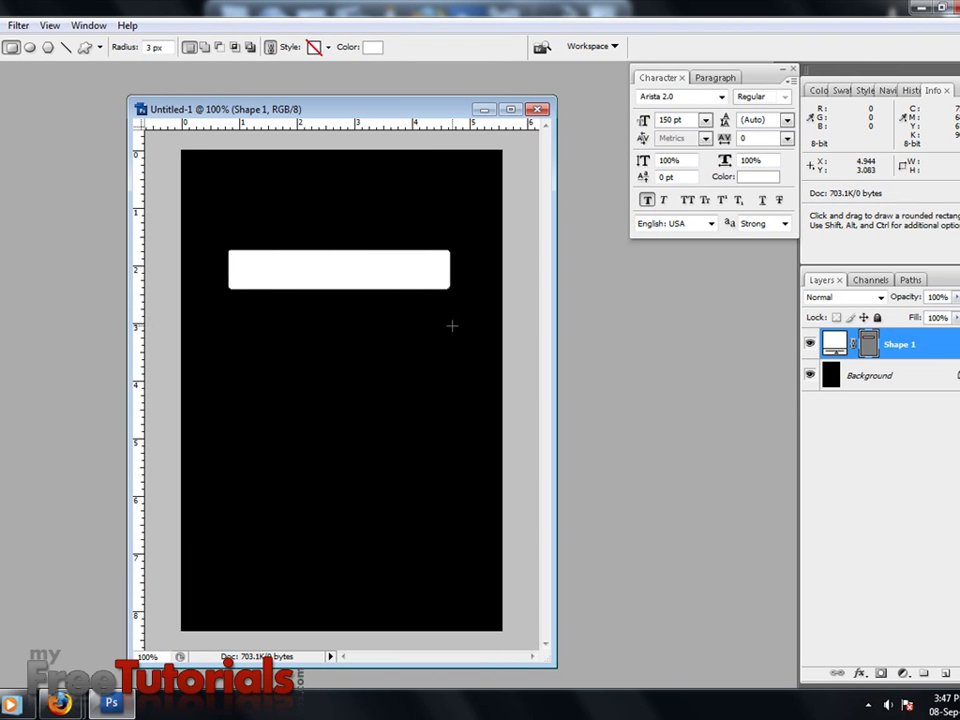
Step: Rasterize the bar's Shape 1 layer
right_click(930, 344)
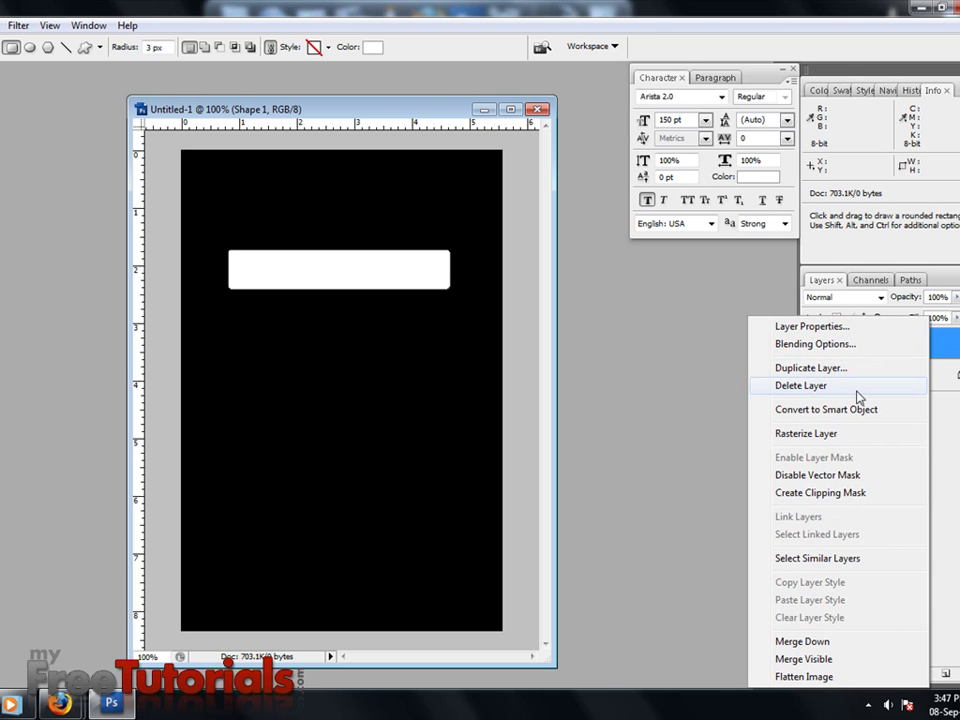
click(857, 434)
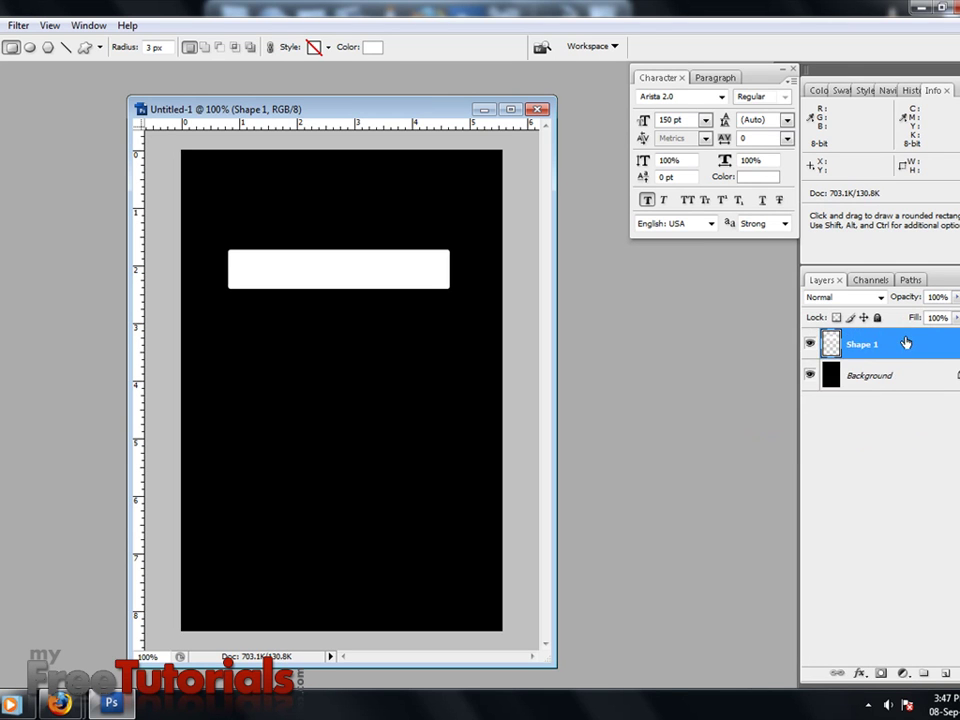
right_click(904, 343)
Step: Give the bar a white Inner Glow at 5% opacity and 1 px size, plus a Gradient Overlay
click(857, 345)
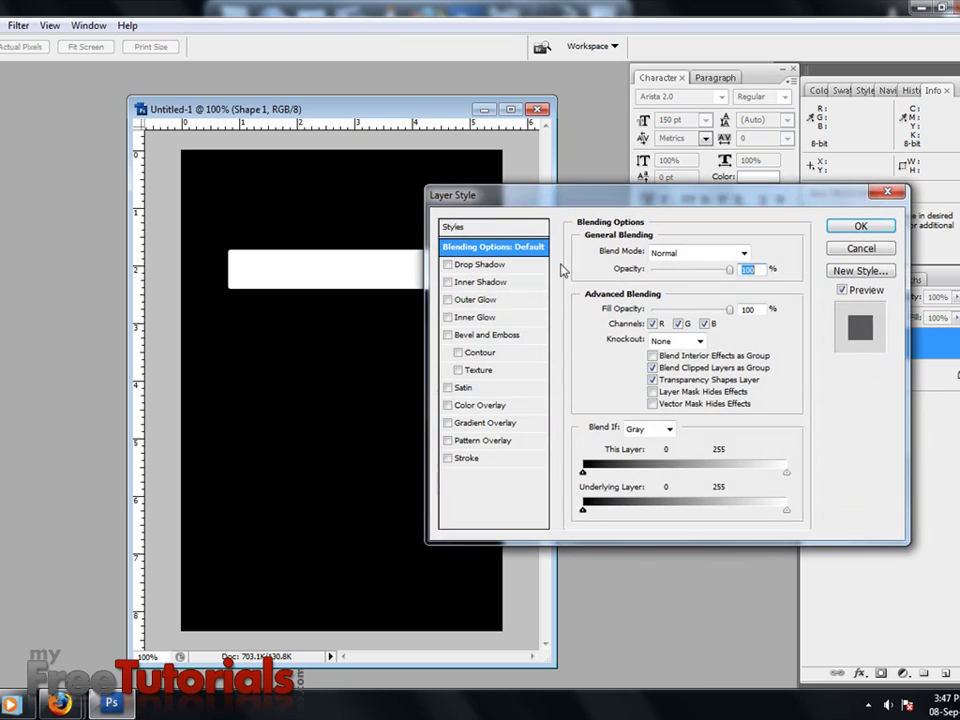
click(448, 318)
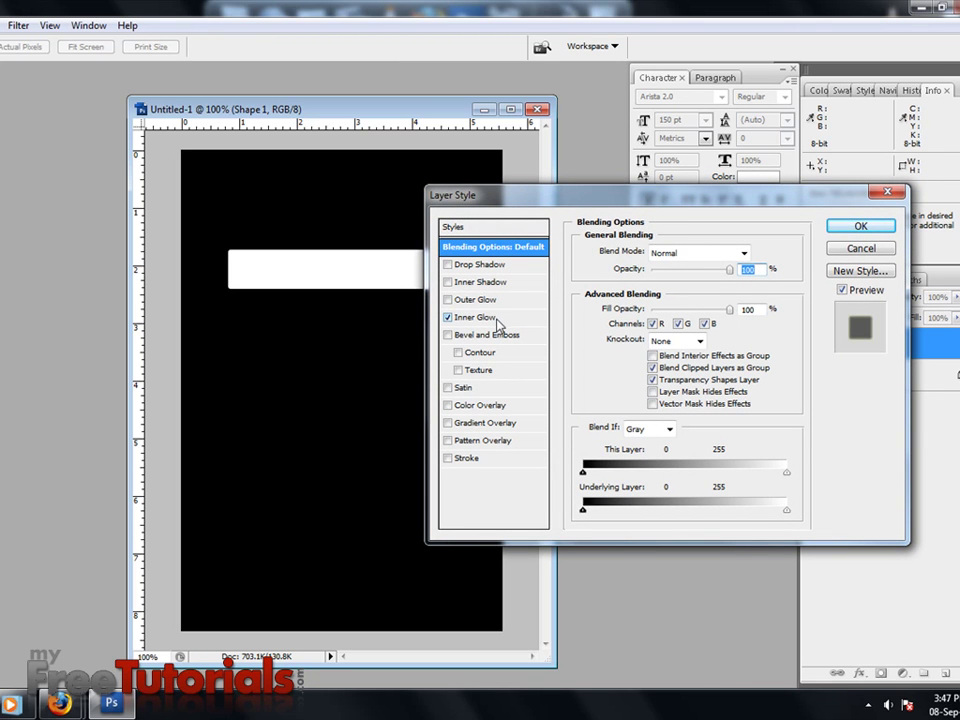
click(496, 318)
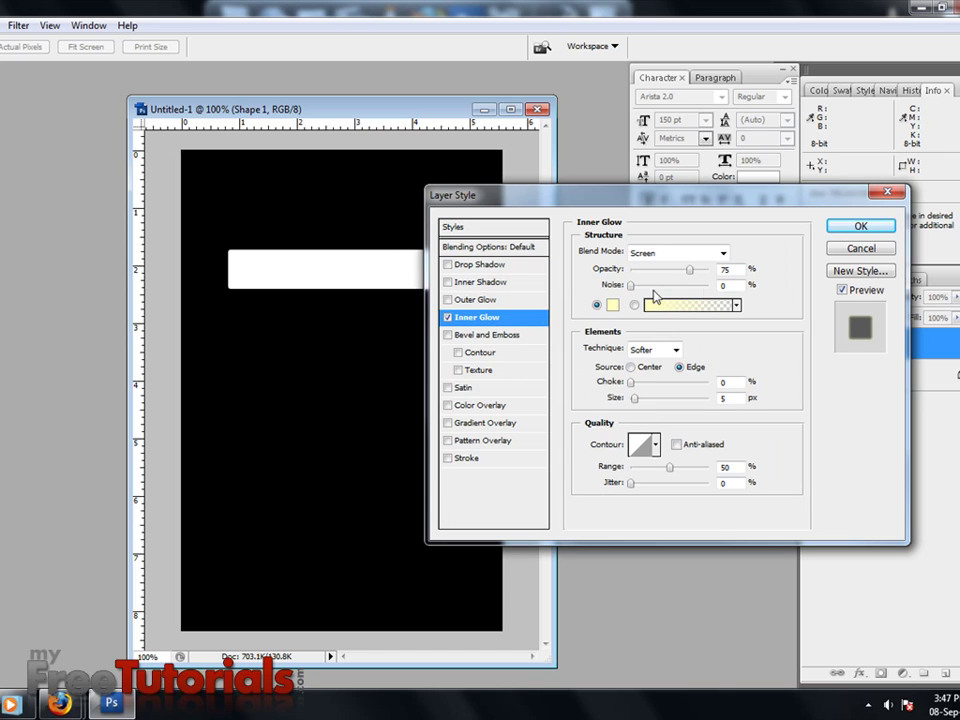
text(5)
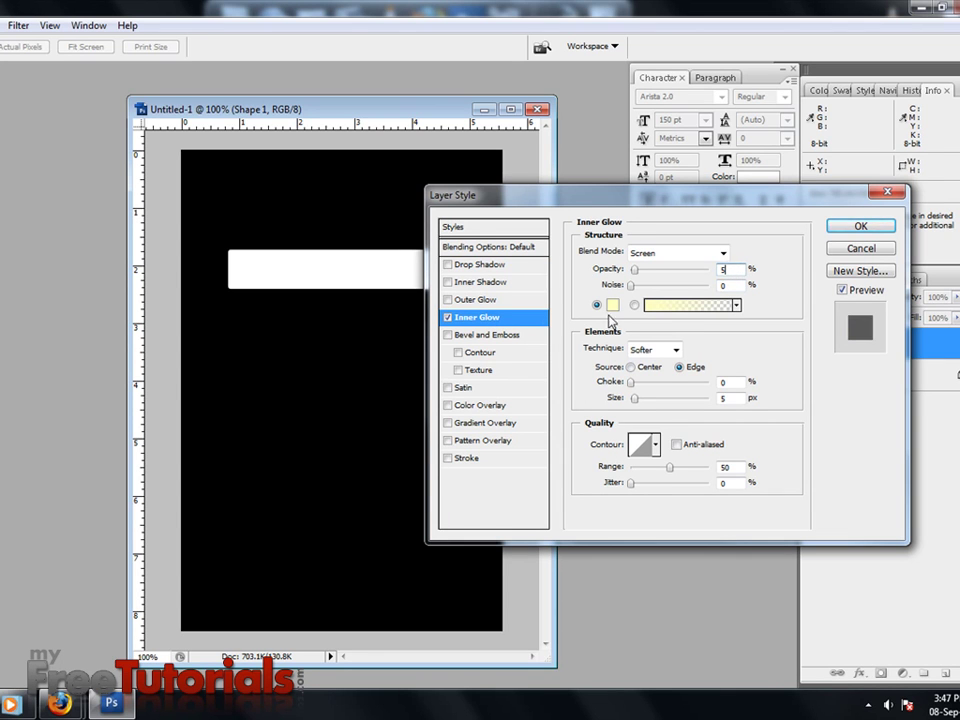
click(614, 306)
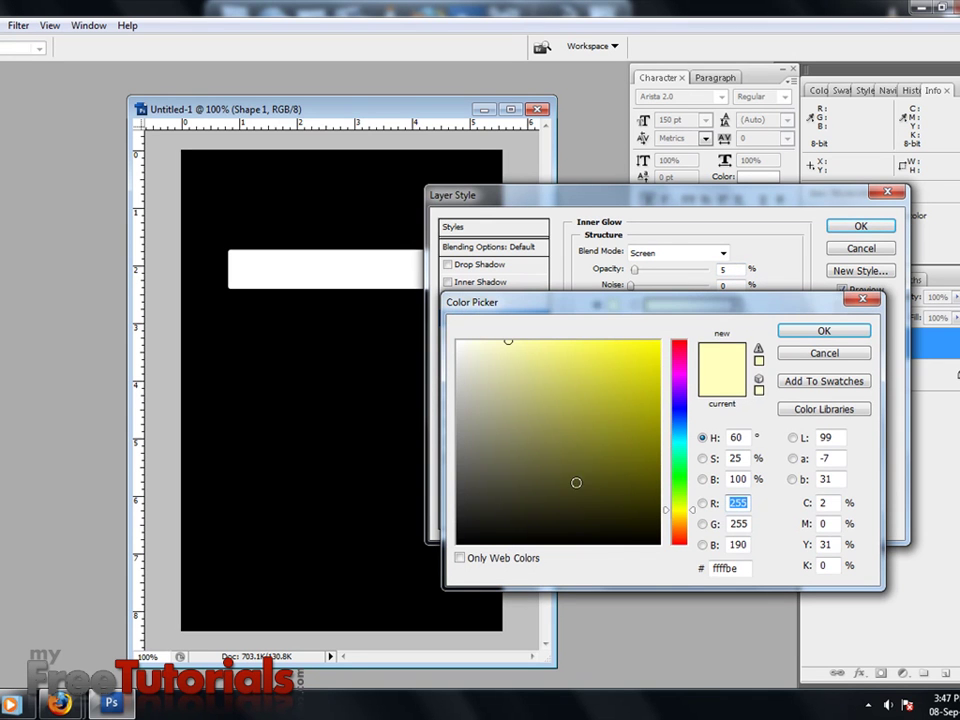
click(557, 468)
click(456, 341)
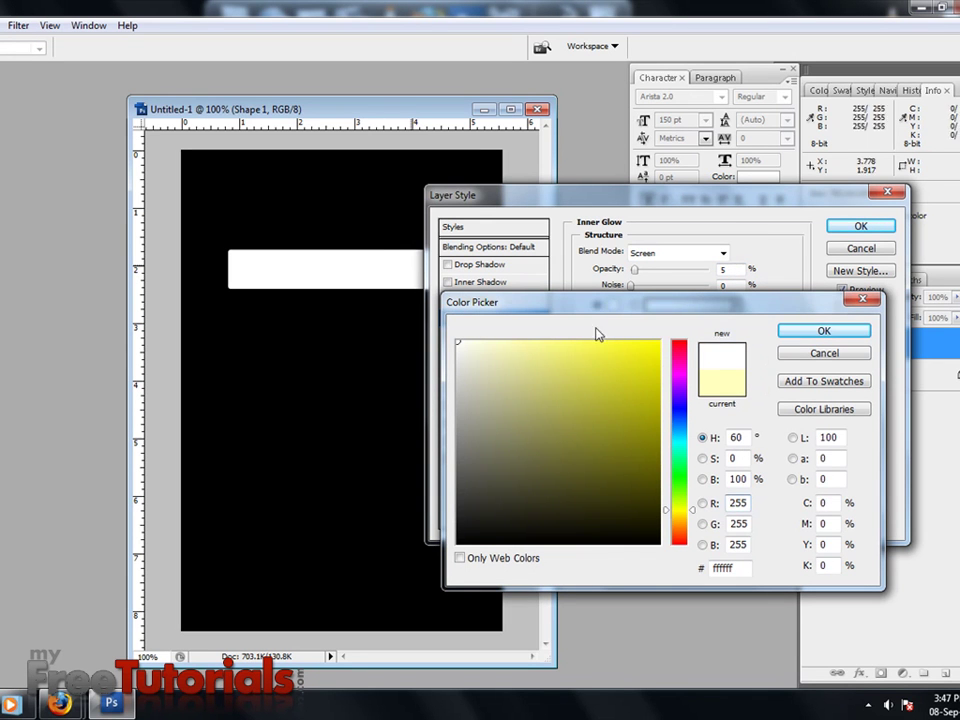
click(822, 332)
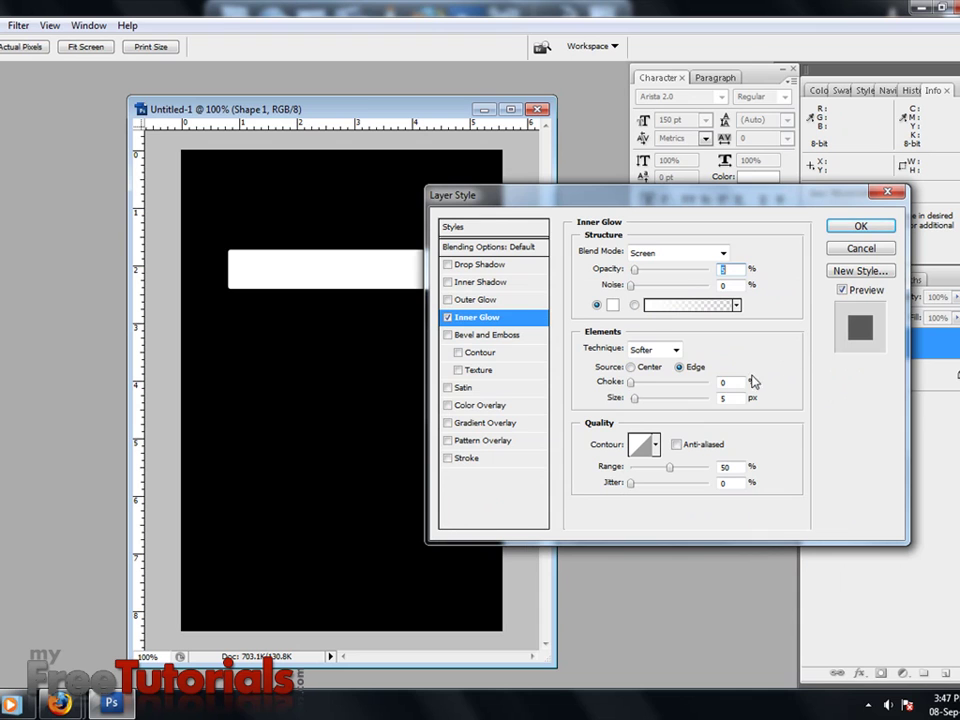
double_click(723, 399)
text(1)
click(449, 427)
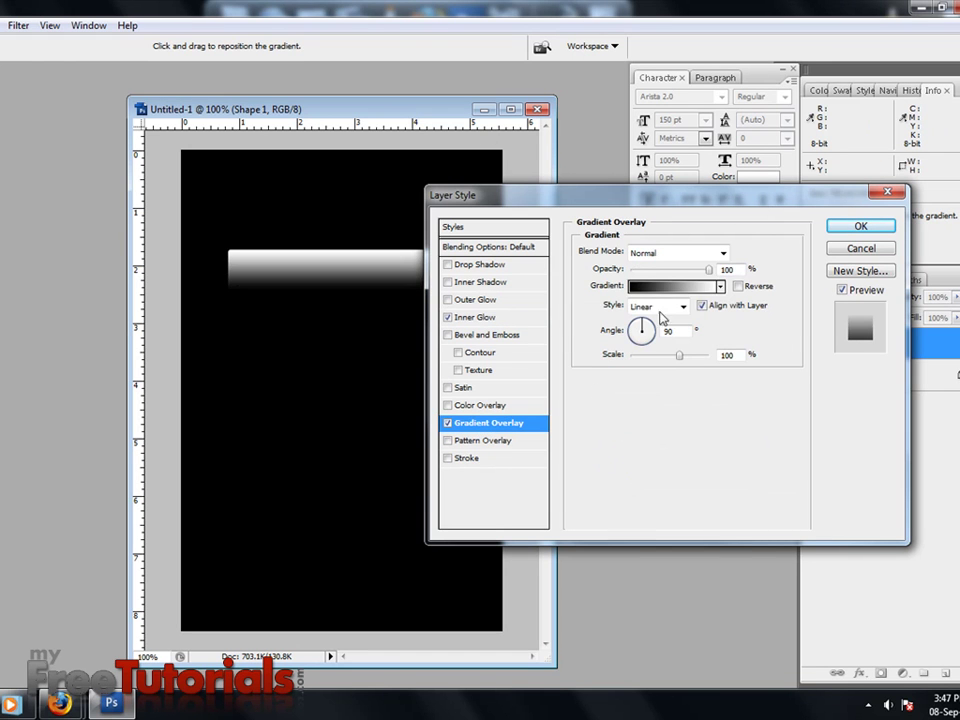
Step: Set the overlay gradient's left stop to a near-black hex colour
click(692, 285)
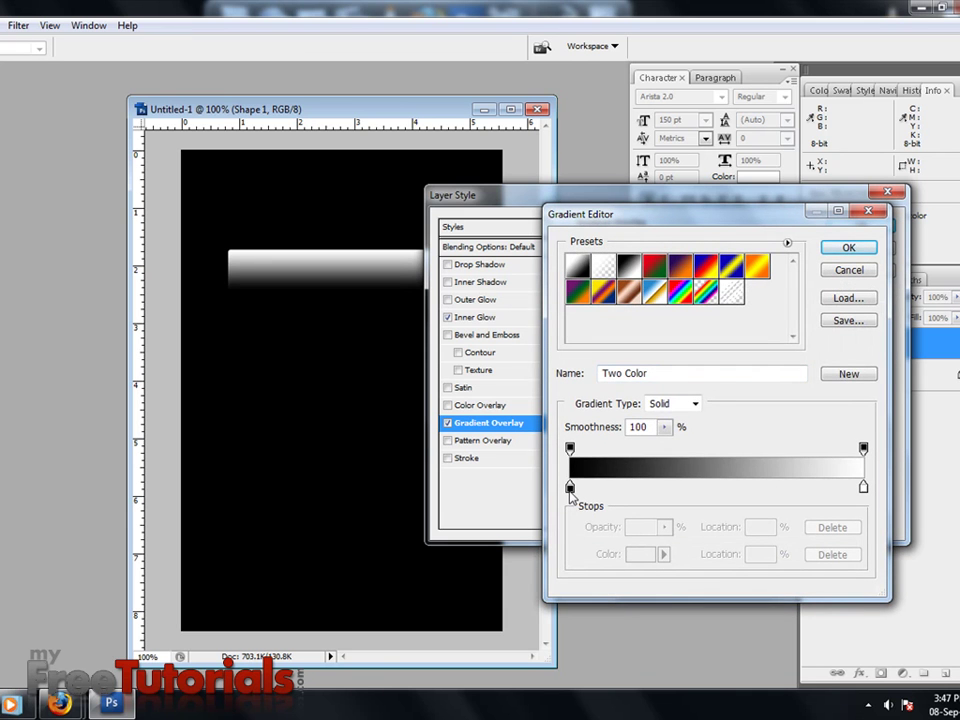
double_click(570, 488)
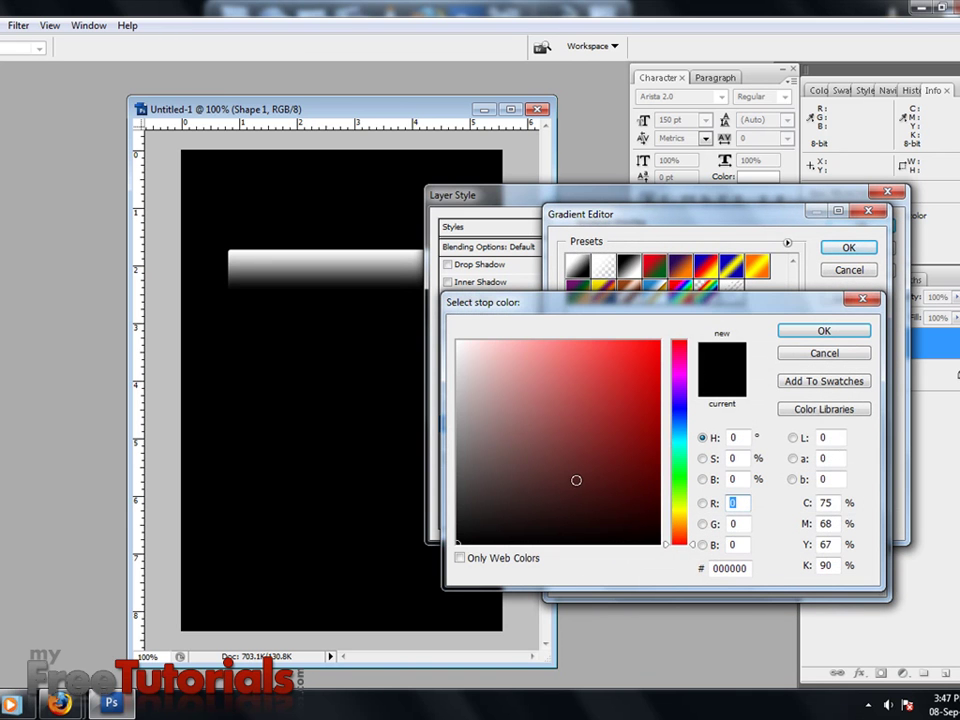
double_click(729, 568)
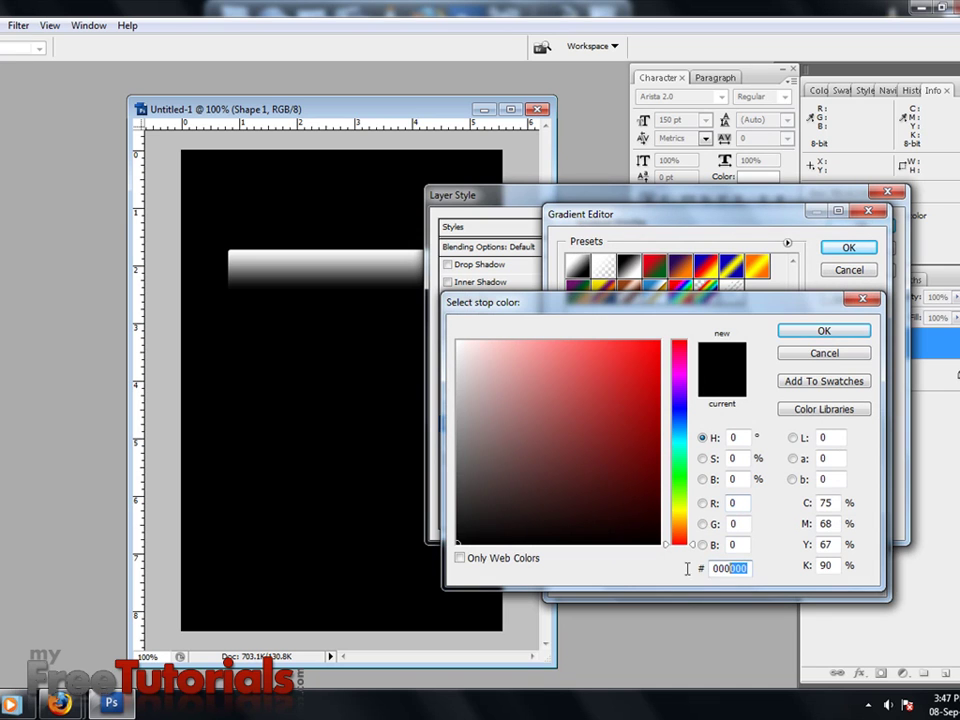
text(1)
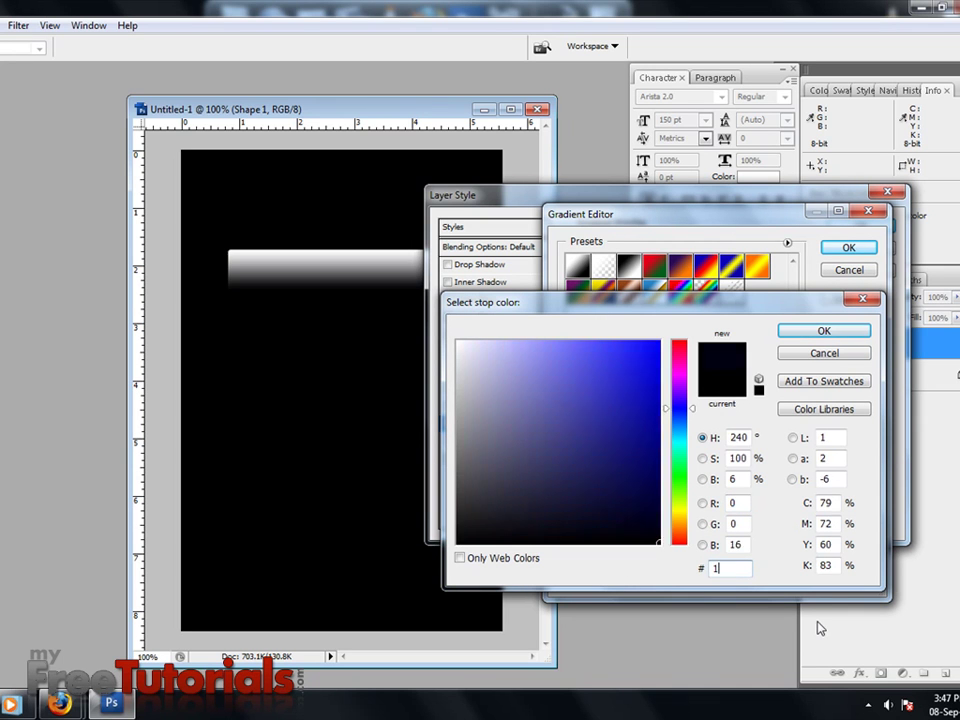
text(0101)
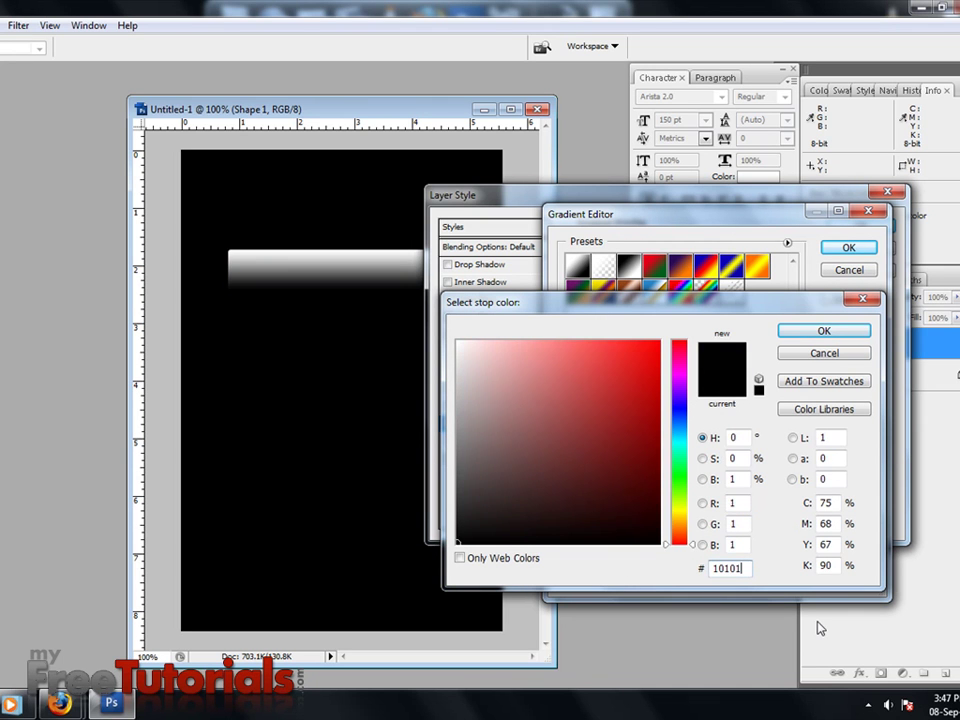
text(e)
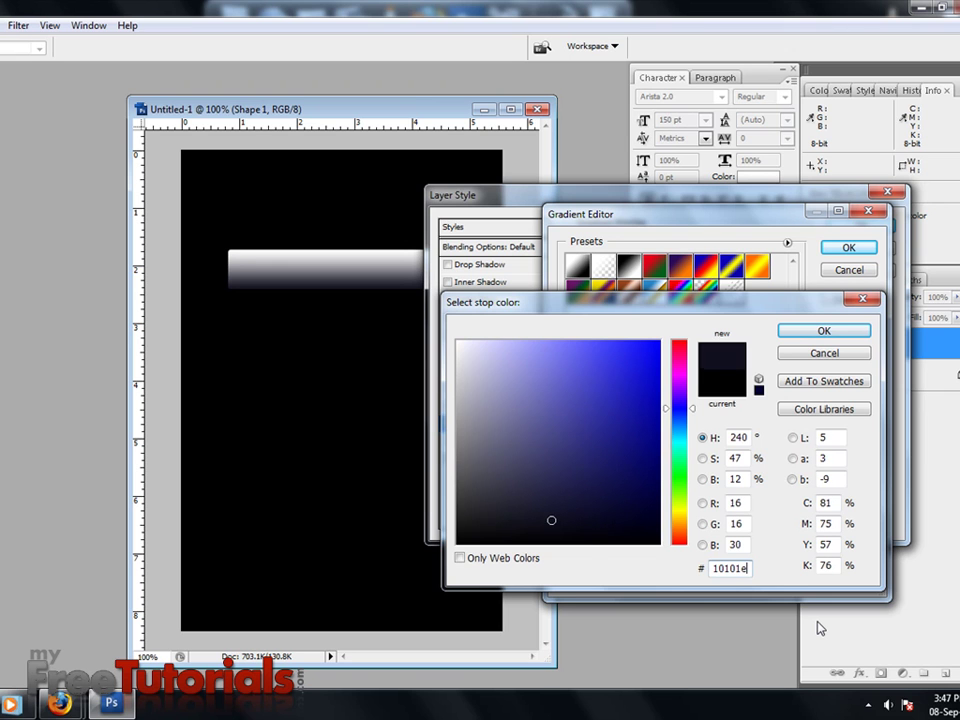
key(BackSpace)
key(BackSpace)
key(BackSpace)
text(00e)
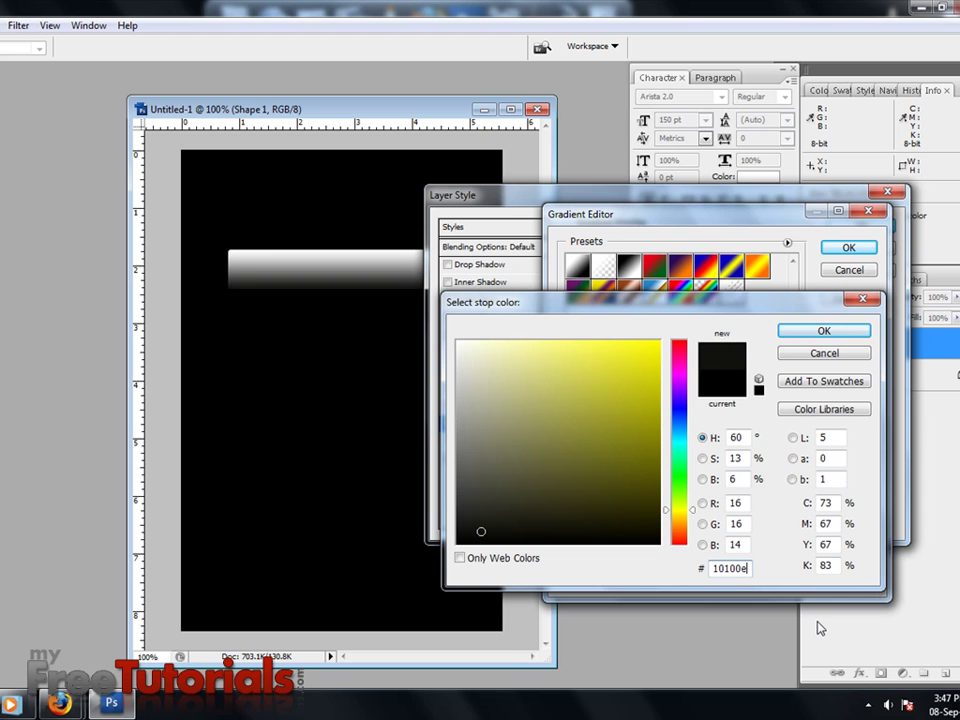
key(Return)
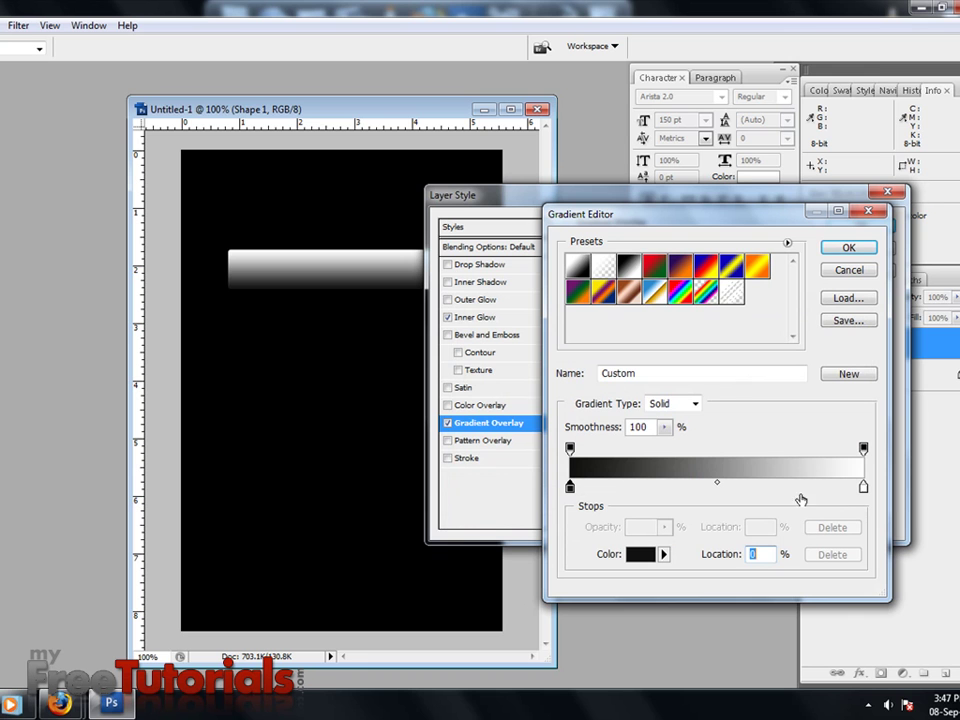
Step: Set the gradient's right stop to dark grey 1e1e1e and accept the gradient
double_click(864, 488)
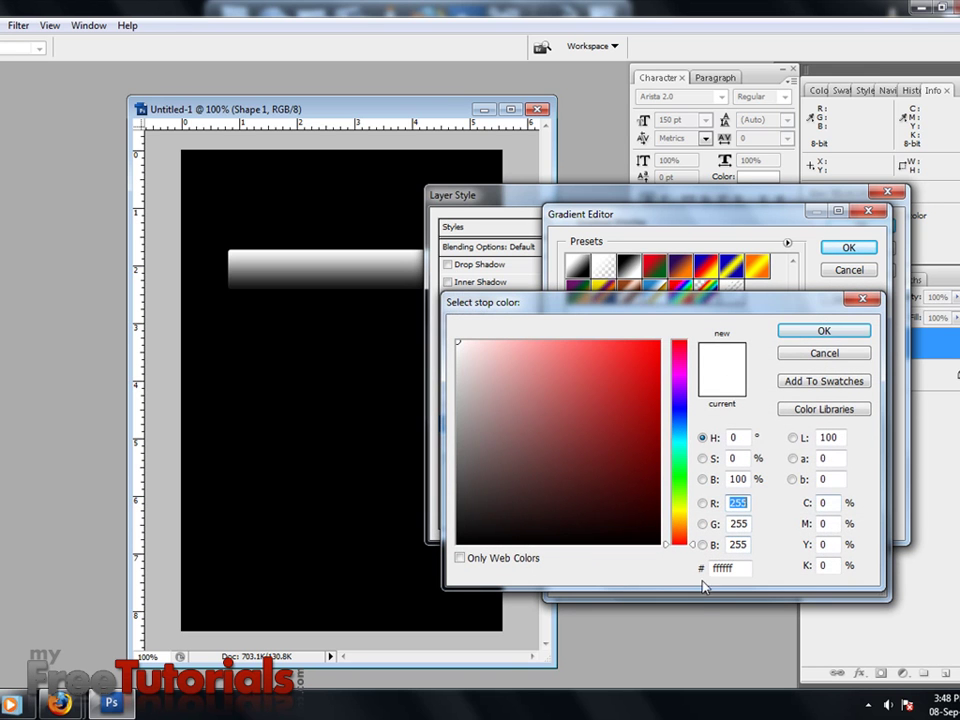
click(729, 572)
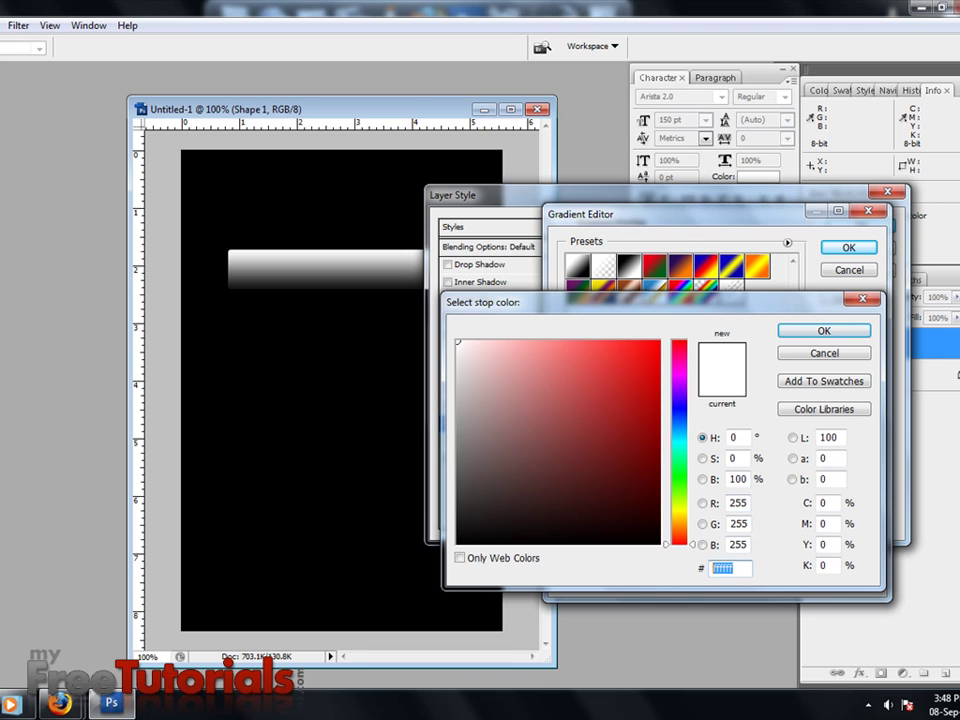
text(1e1e1e)
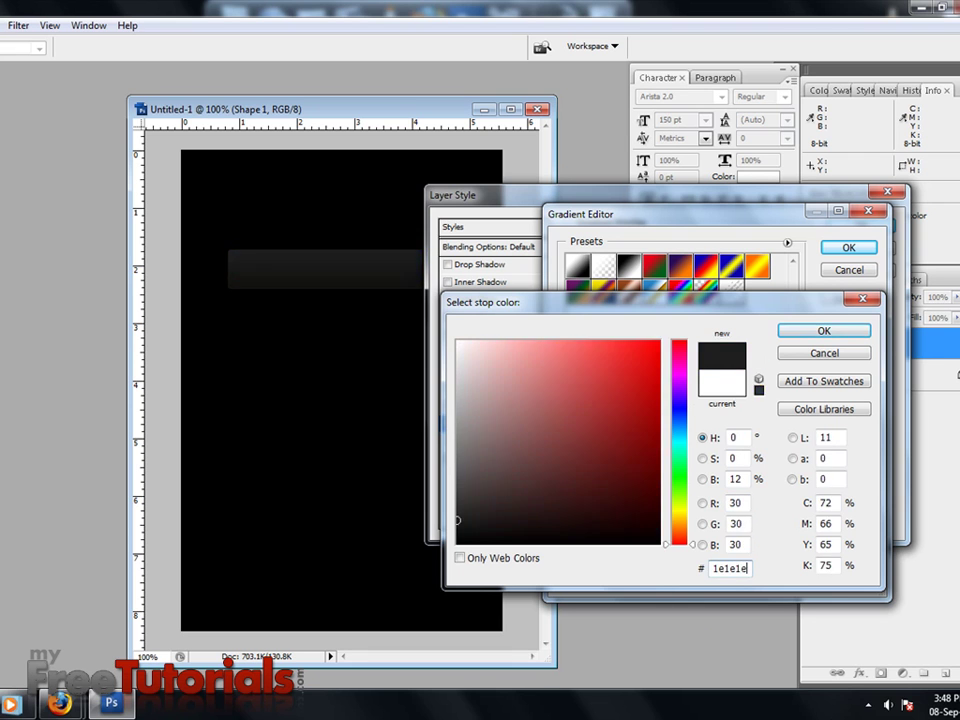
key(Return)
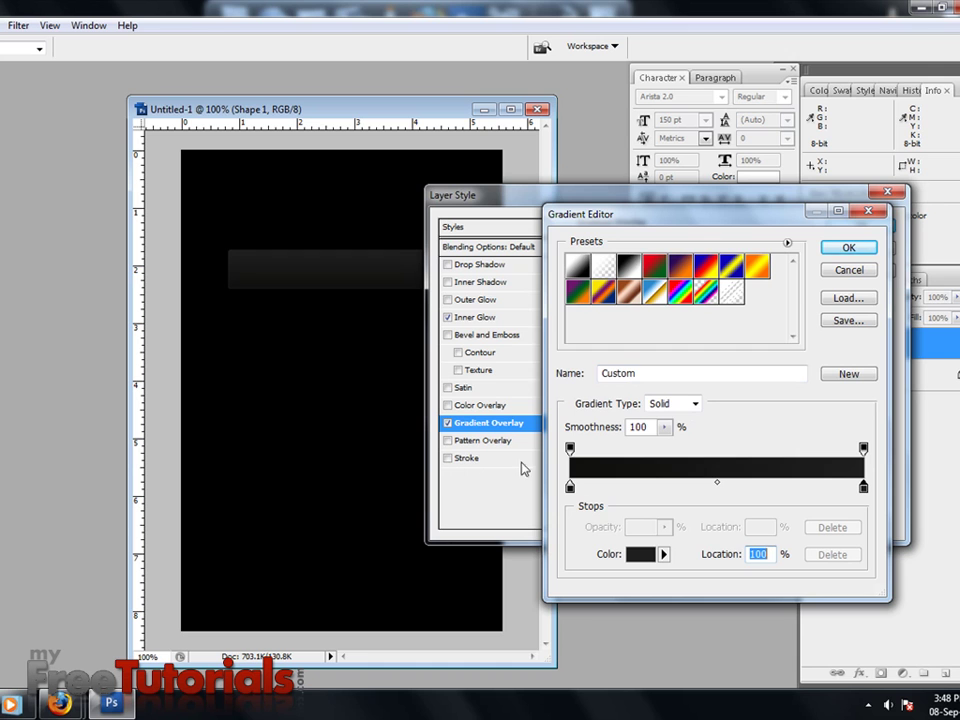
click(847, 249)
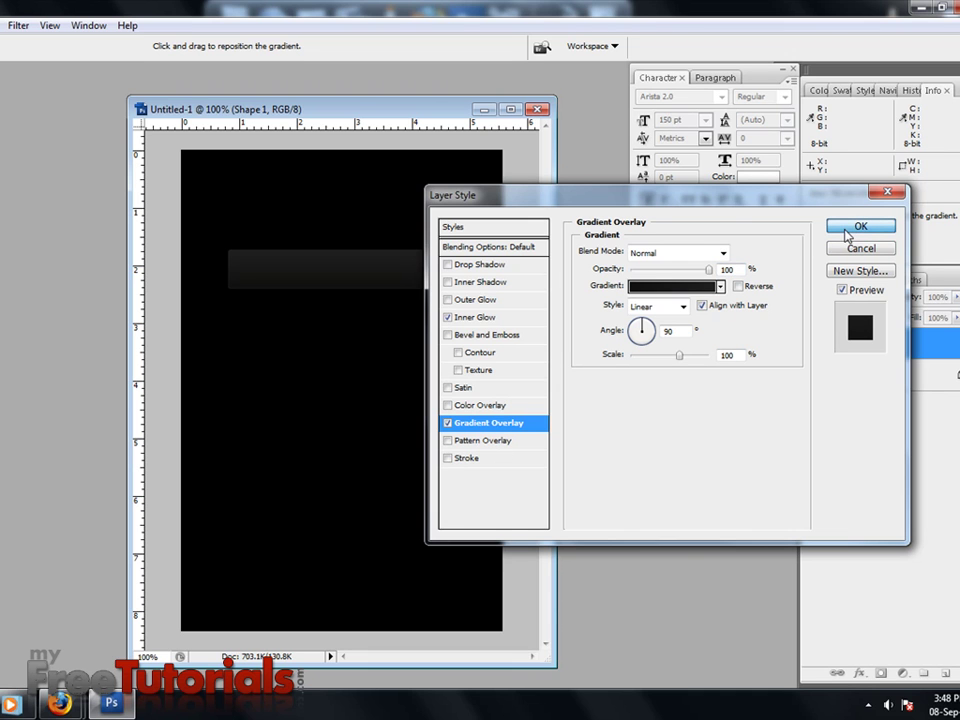
Step: Add a 3 px outside stroke in dark grey 131313 and apply the layer style
click(448, 458)
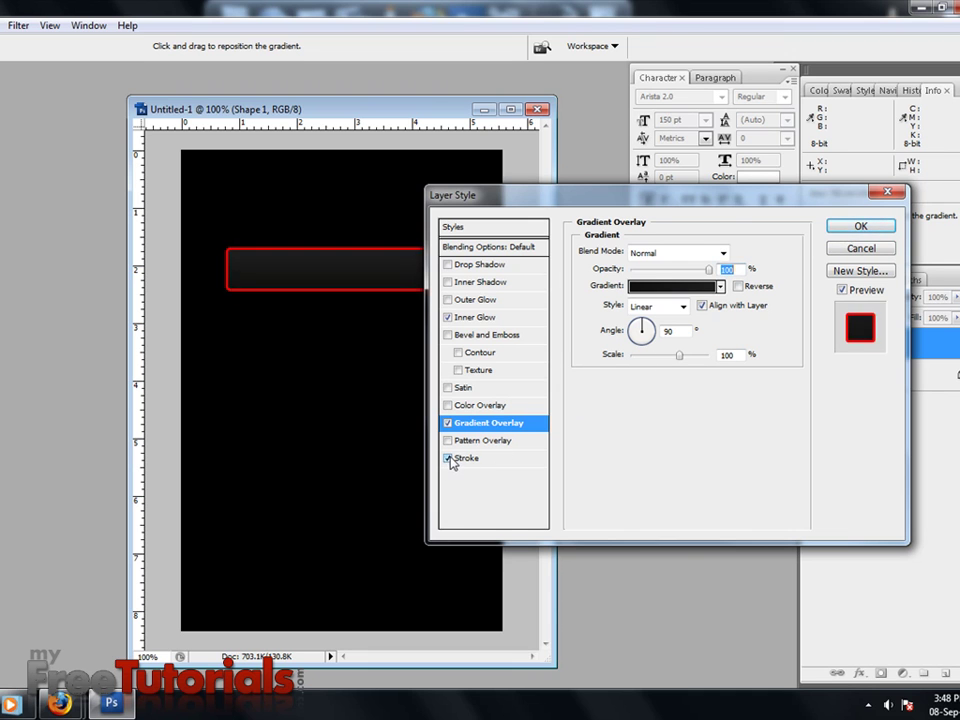
click(505, 460)
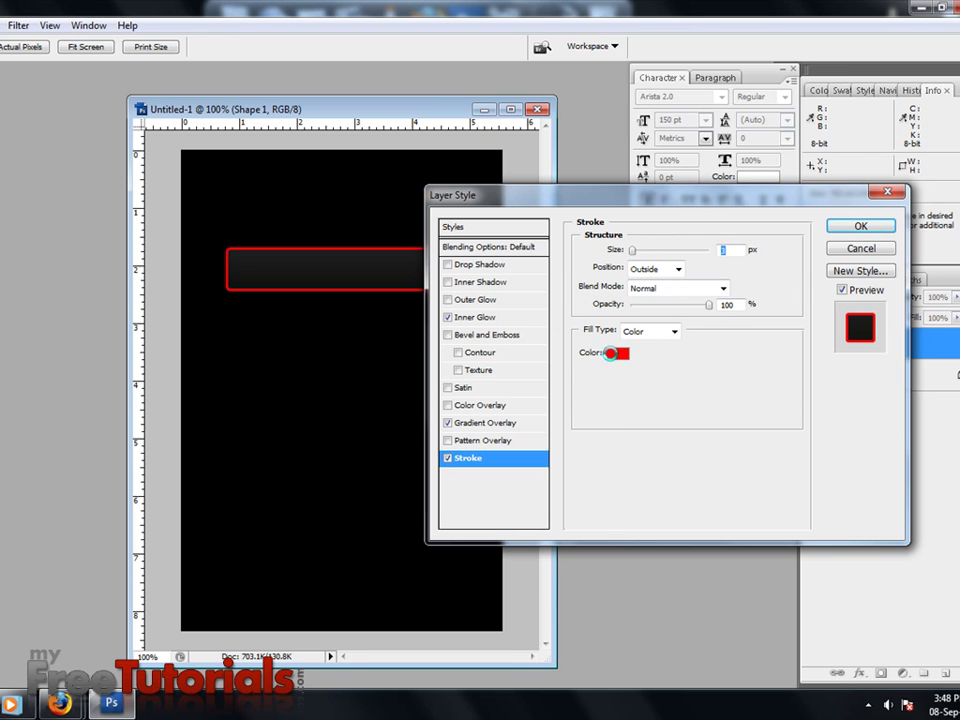
click(616, 352)
double_click(745, 568)
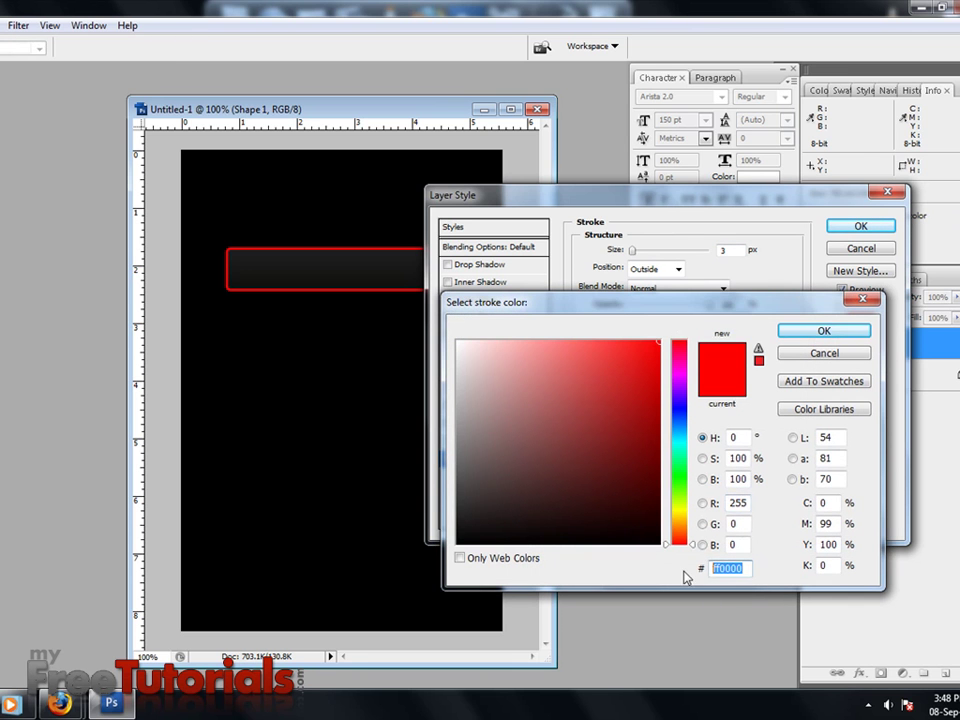
text(13)
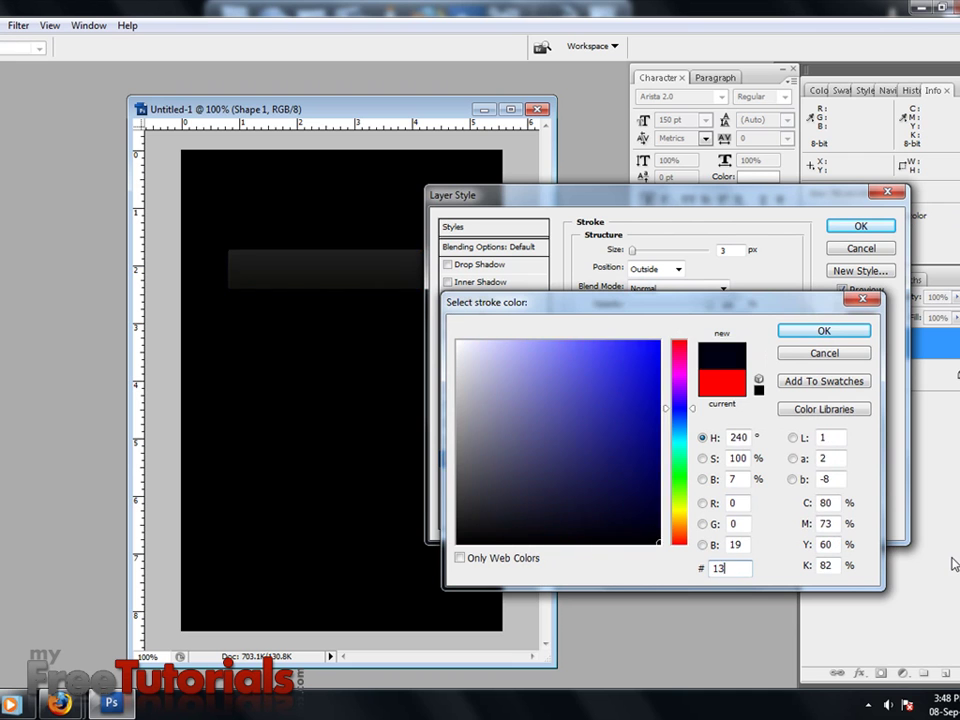
text(1313)
key(Return)
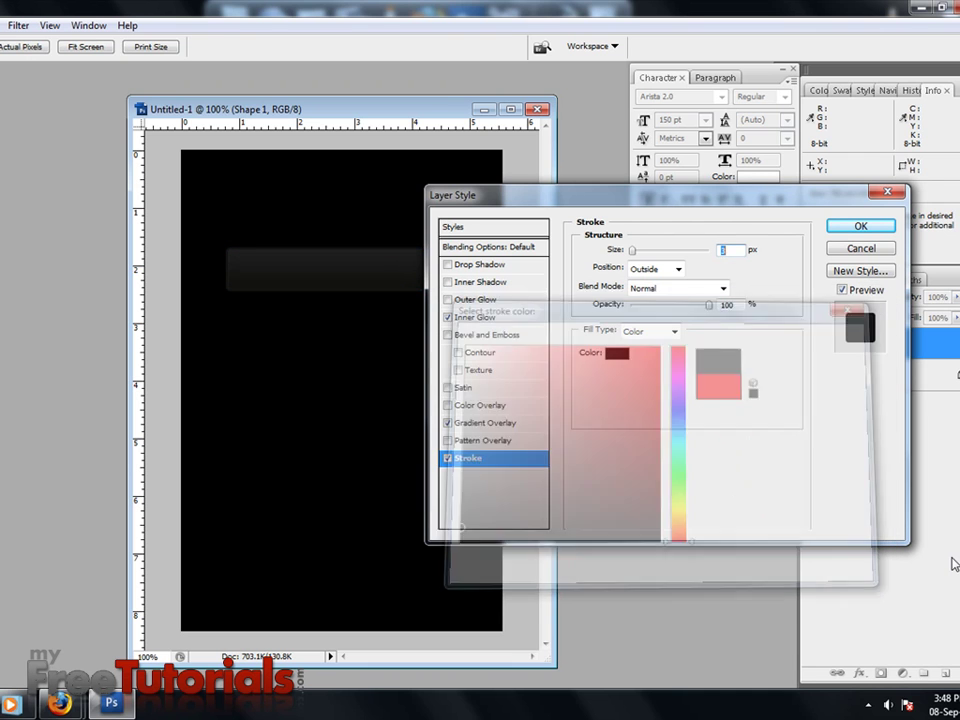
click(845, 230)
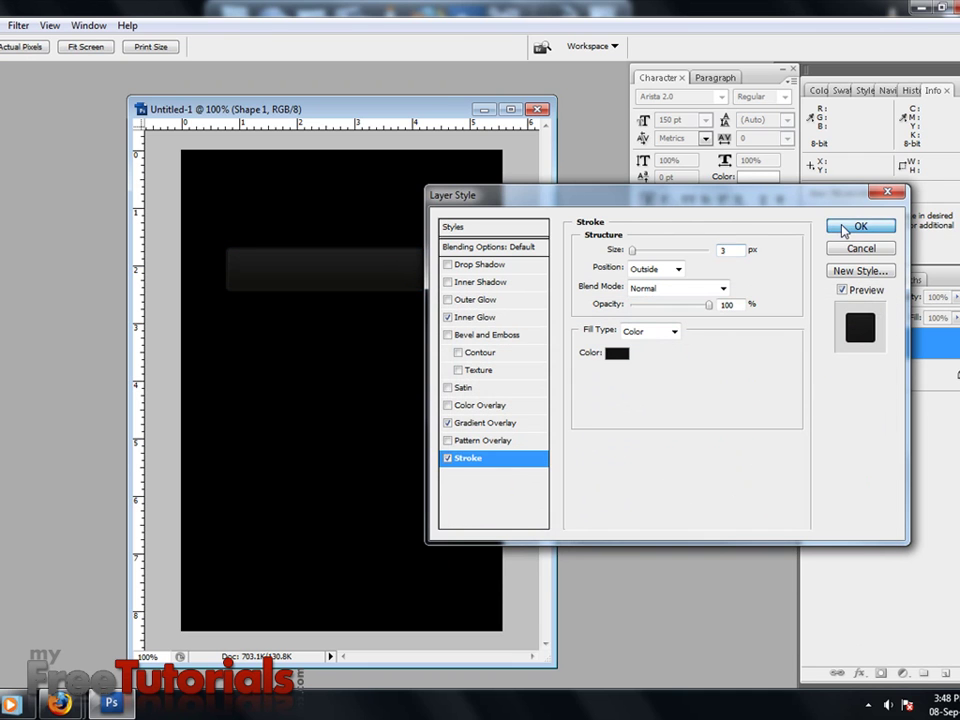
click(845, 228)
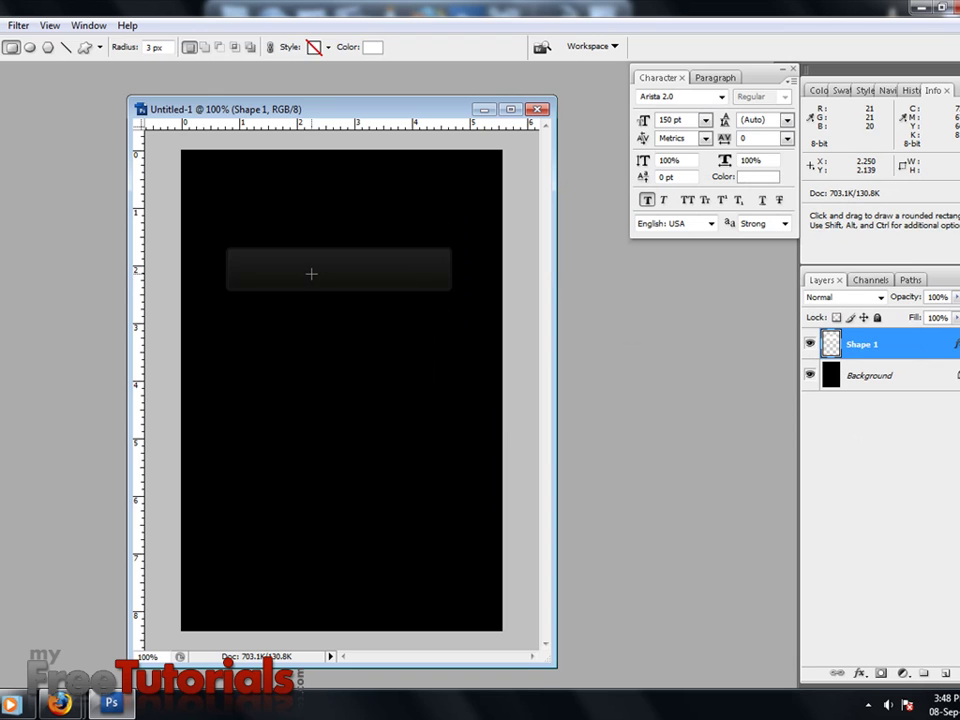
Step: Nudge the bar slightly higher and load its shape as a selection
key(v)
drag(318, 277, 312, 266)
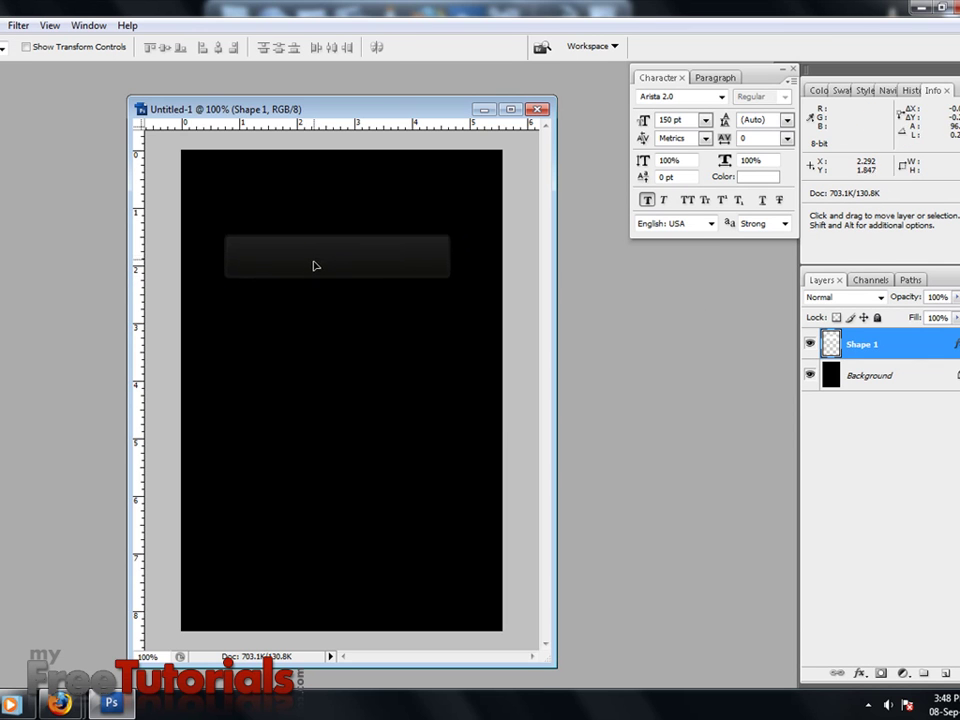
ctrl+click(830, 344)
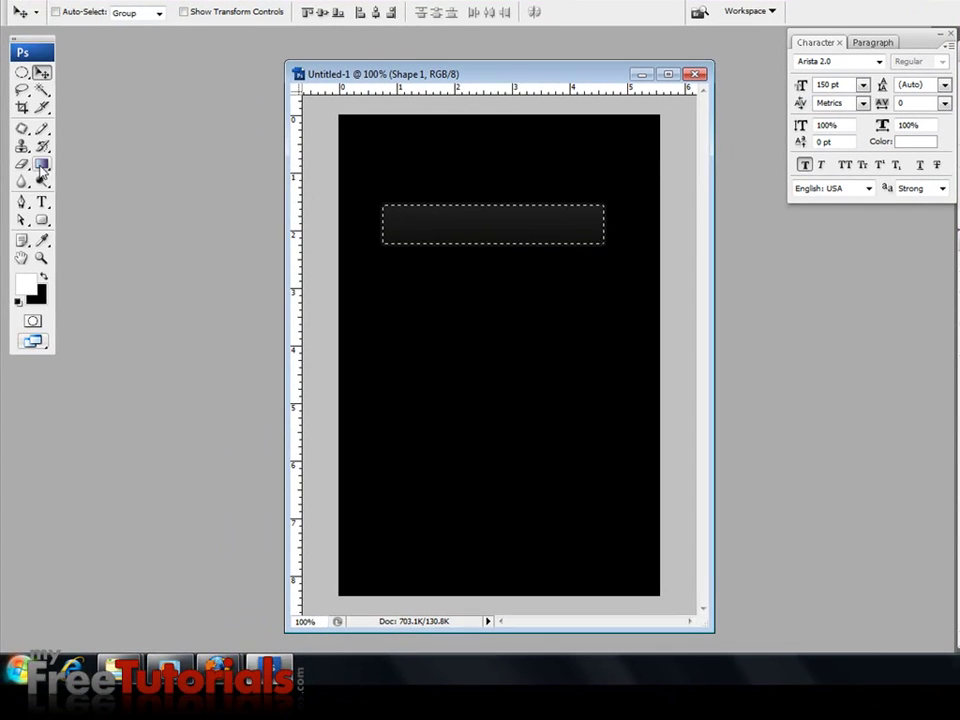
Step: Set up a white-to-transparent gradient from the Foreground to Transparent preset
click(41, 164)
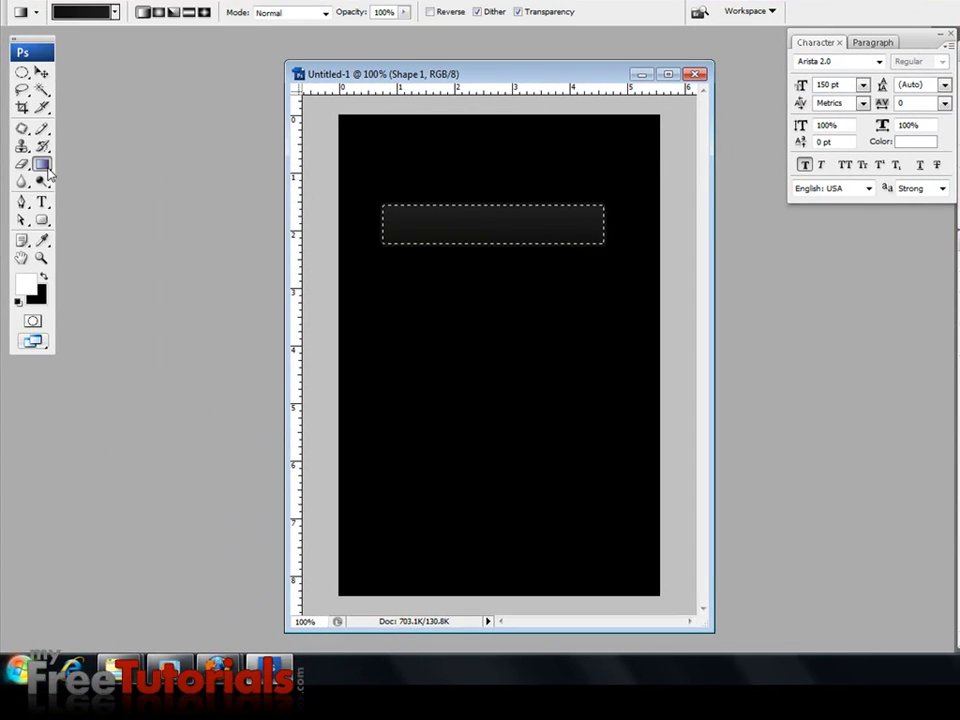
click(77, 15)
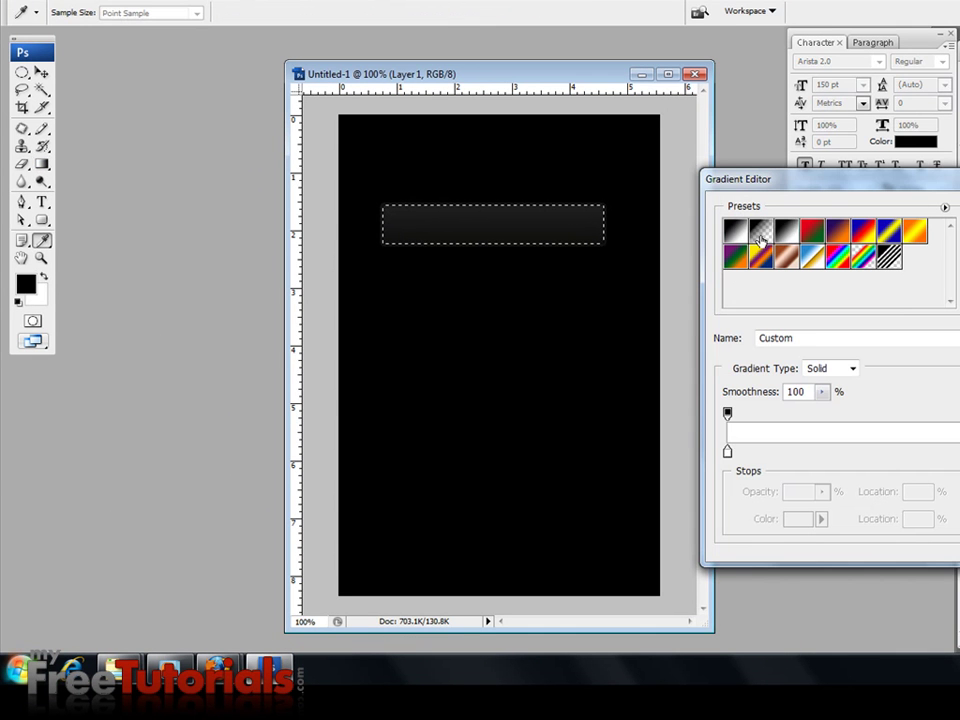
click(761, 231)
click(727, 451)
double_click(727, 451)
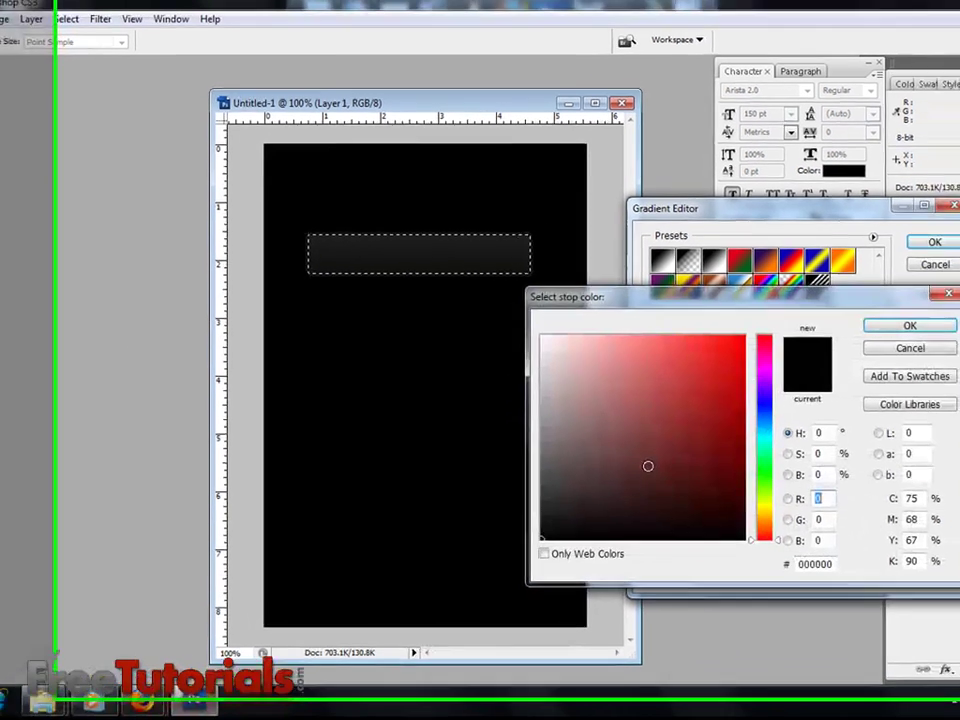
click(877, 352)
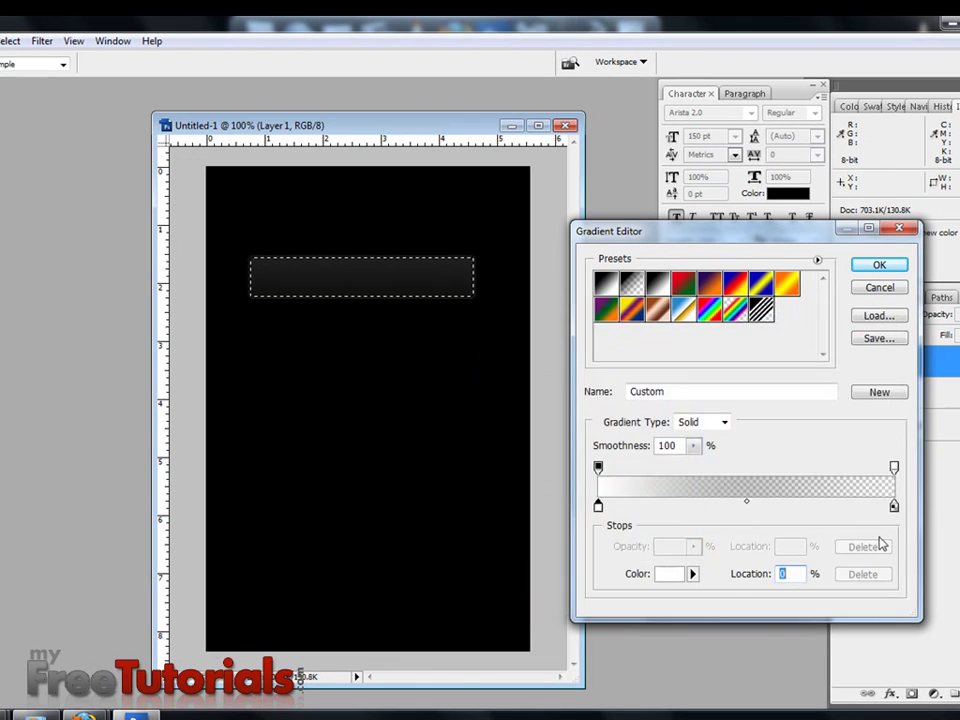
double_click(894, 507)
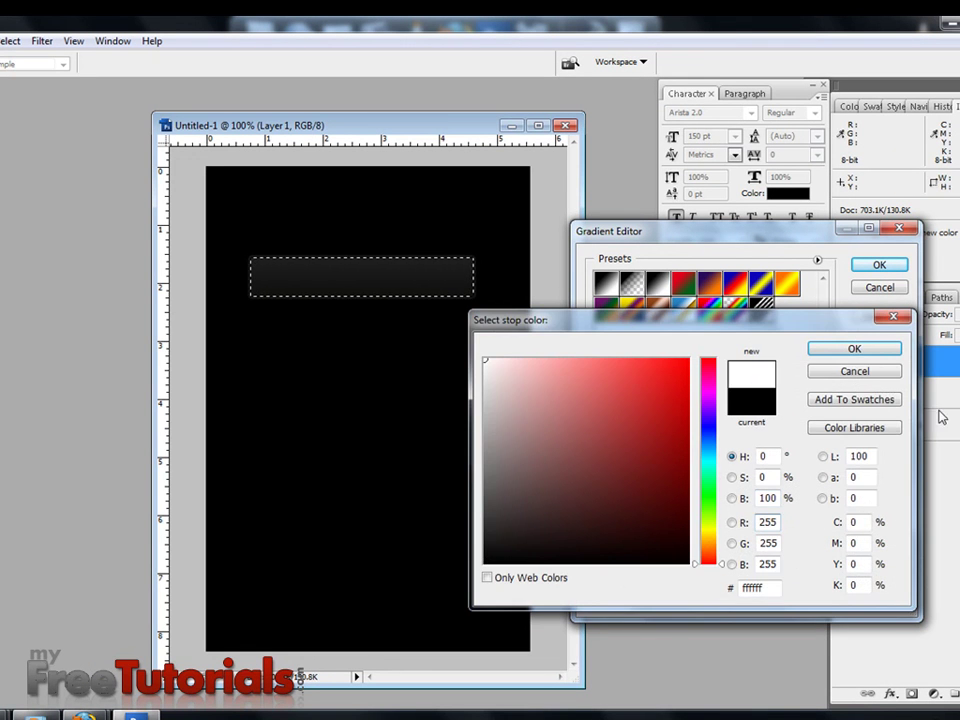
click(866, 355)
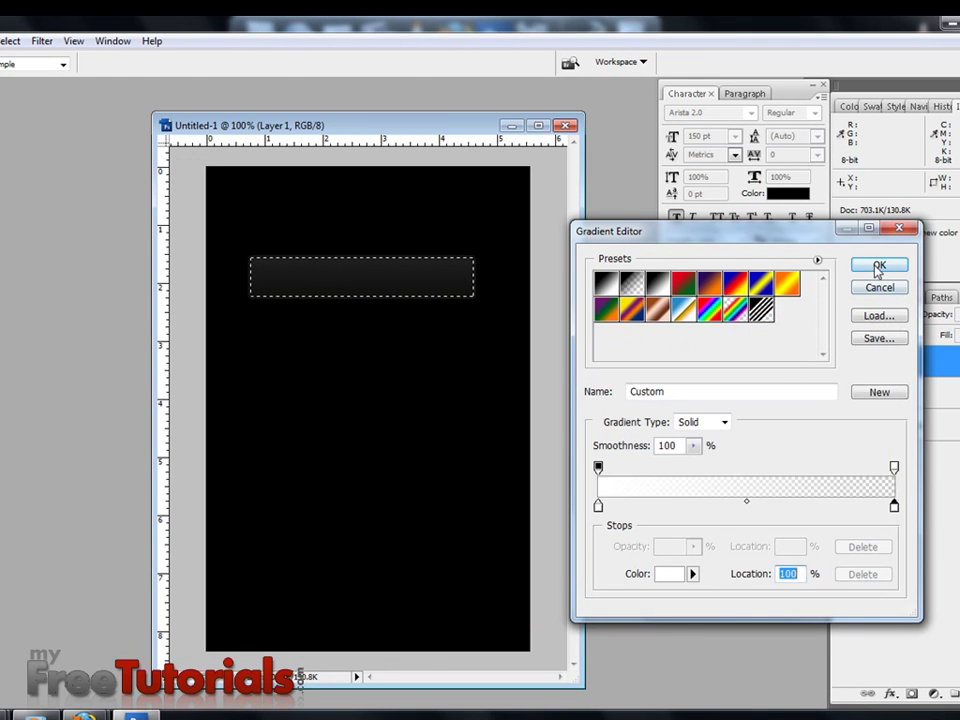
click(879, 265)
Step: Draw a radial white glow inside the bar, blend Layer 1 as Soft Light, and deselect
click(24, 63)
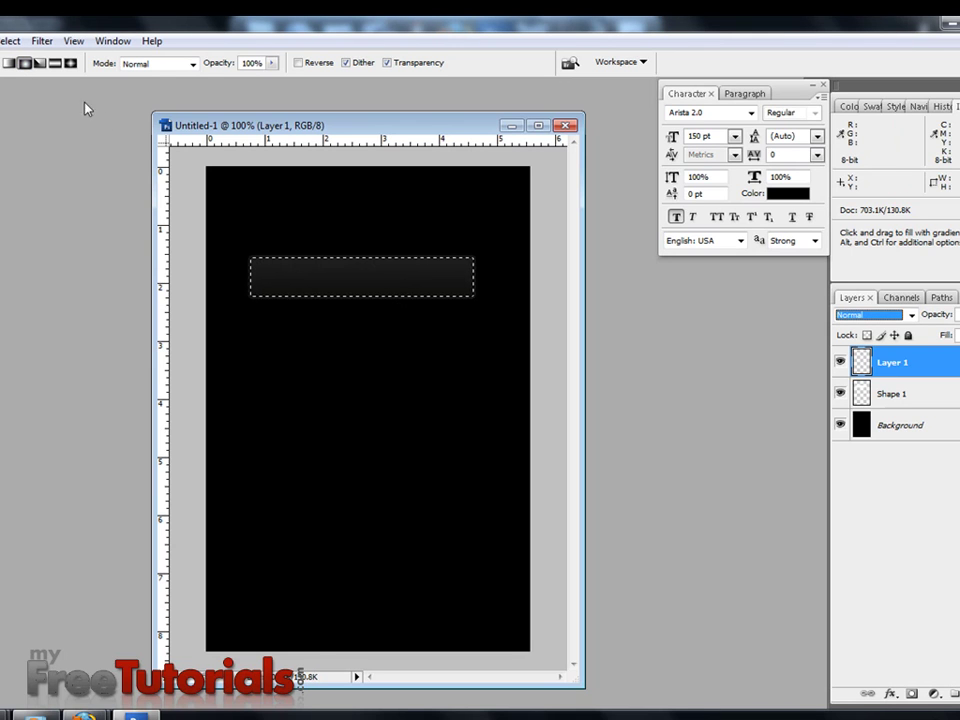
mouse_move(472, 260)
mouse_down()
mouse_move(414, 257)
mouse_move(411, 320)
mouse_up()
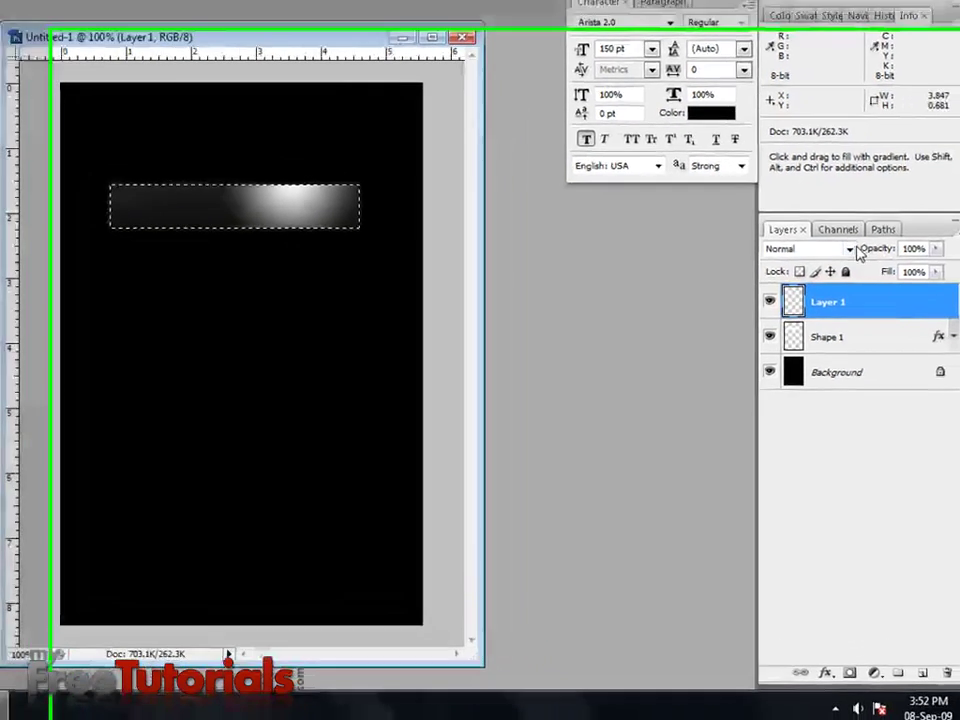
click(911, 315)
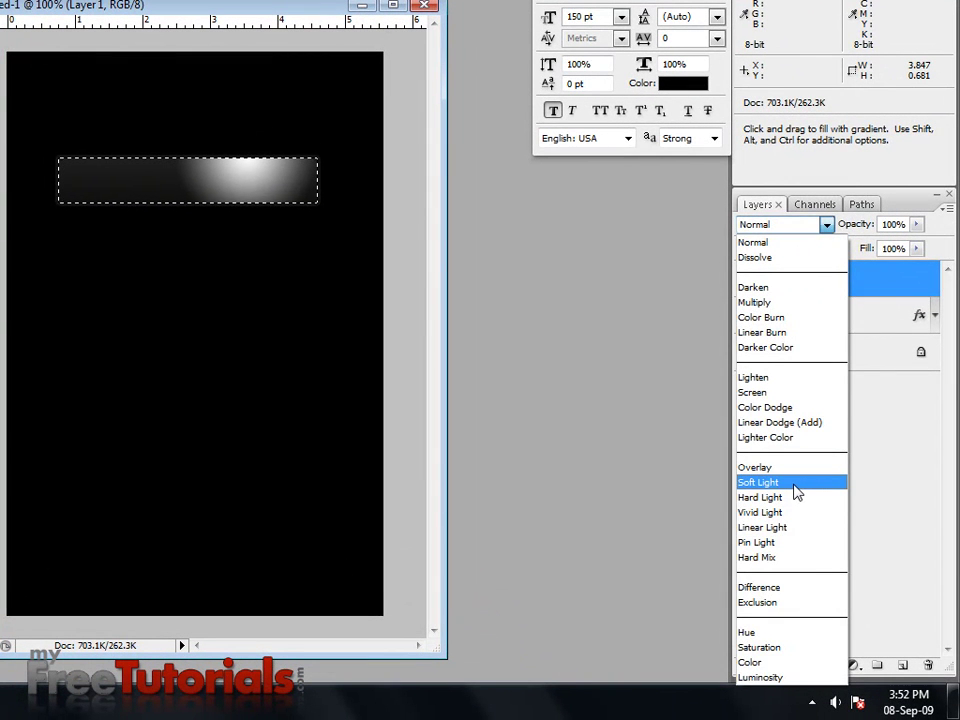
click(793, 483)
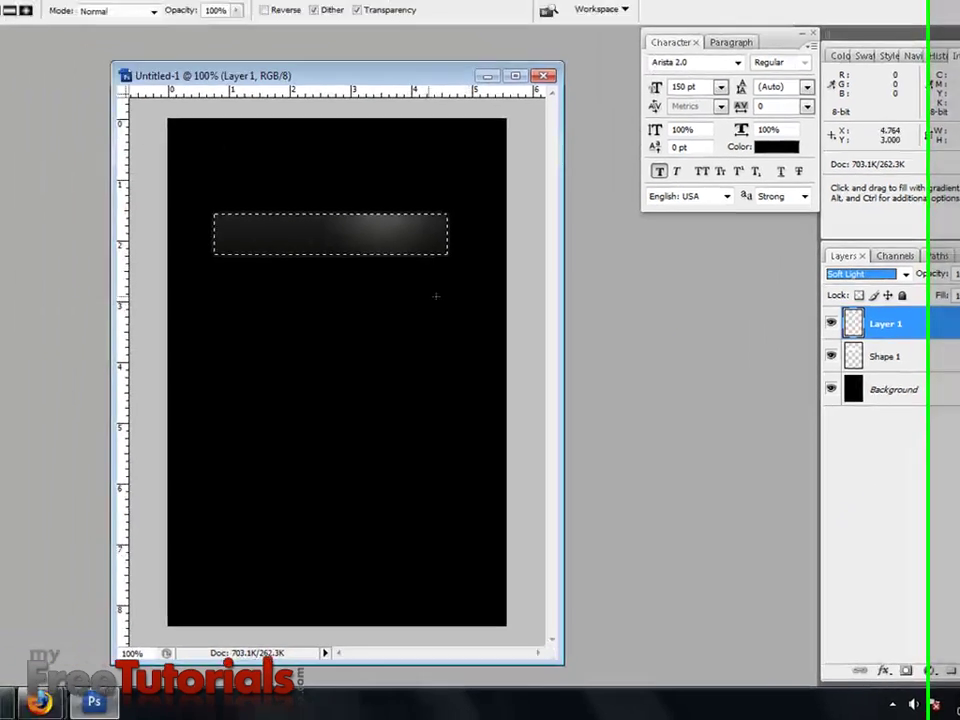
key(ctrl+d)
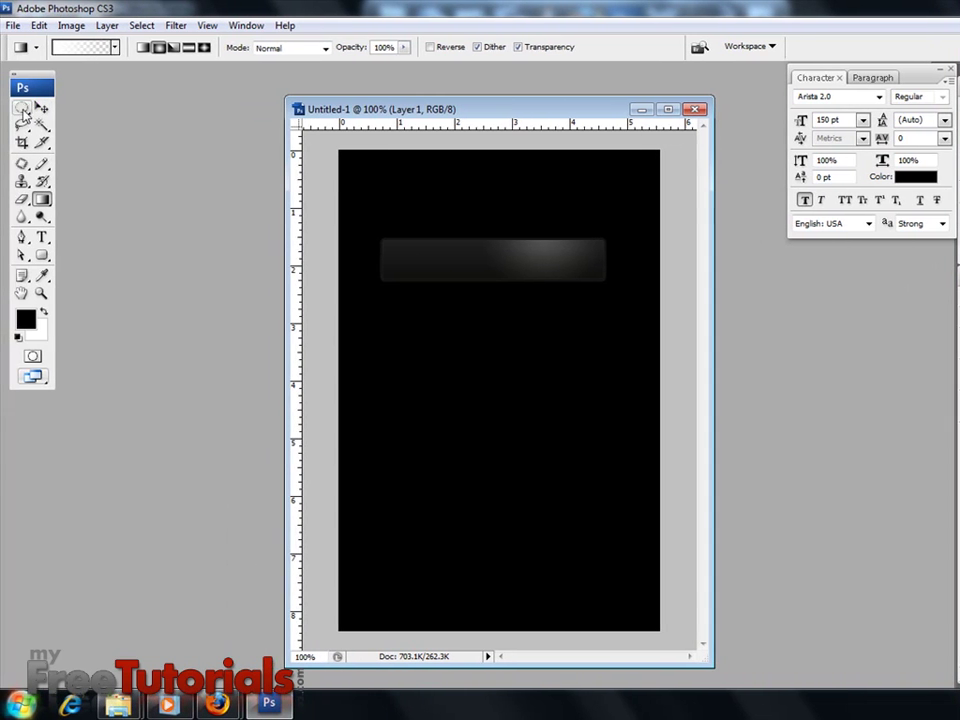
Step: Select a small circle at the bar's left end and fill it with white
click(21, 108)
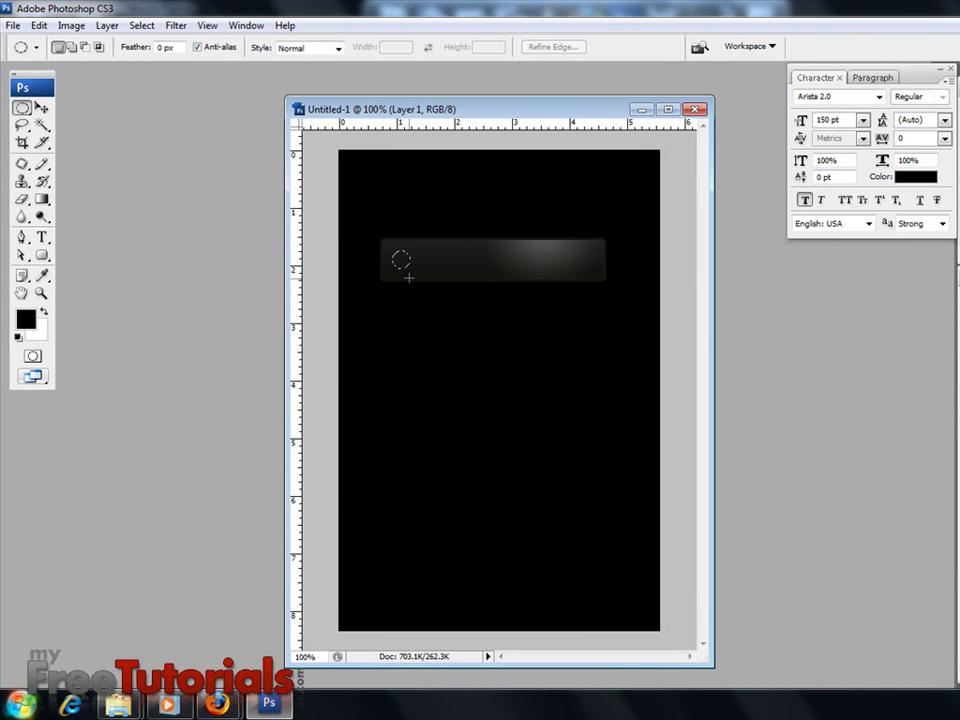
drag(411, 280, 413, 282)
drag(417, 281, 418, 282)
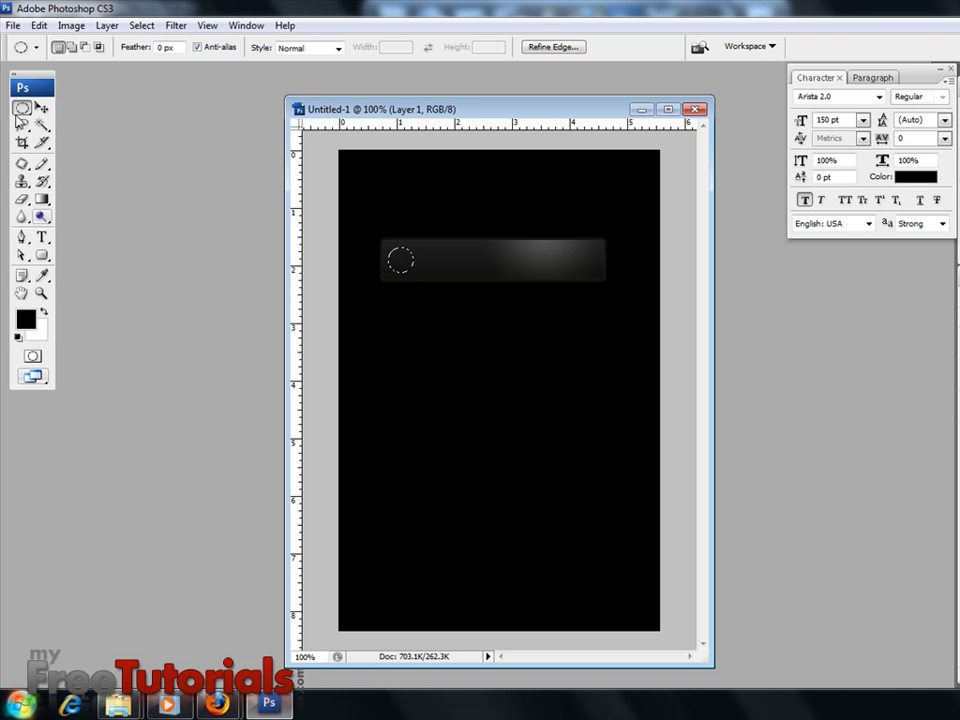
click(40, 25)
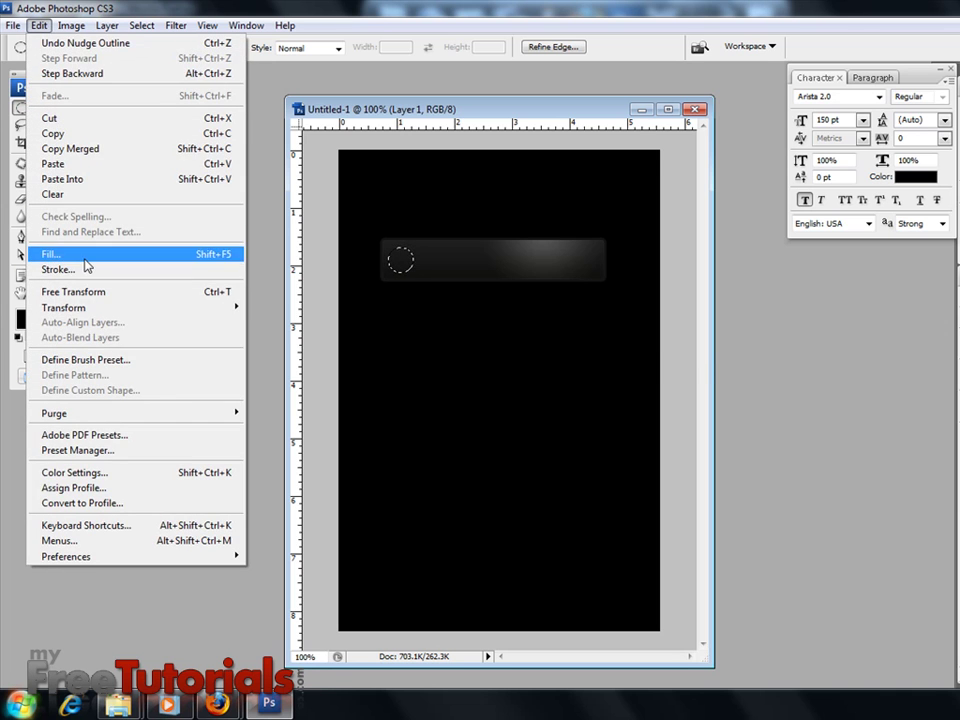
click(84, 256)
click(613, 216)
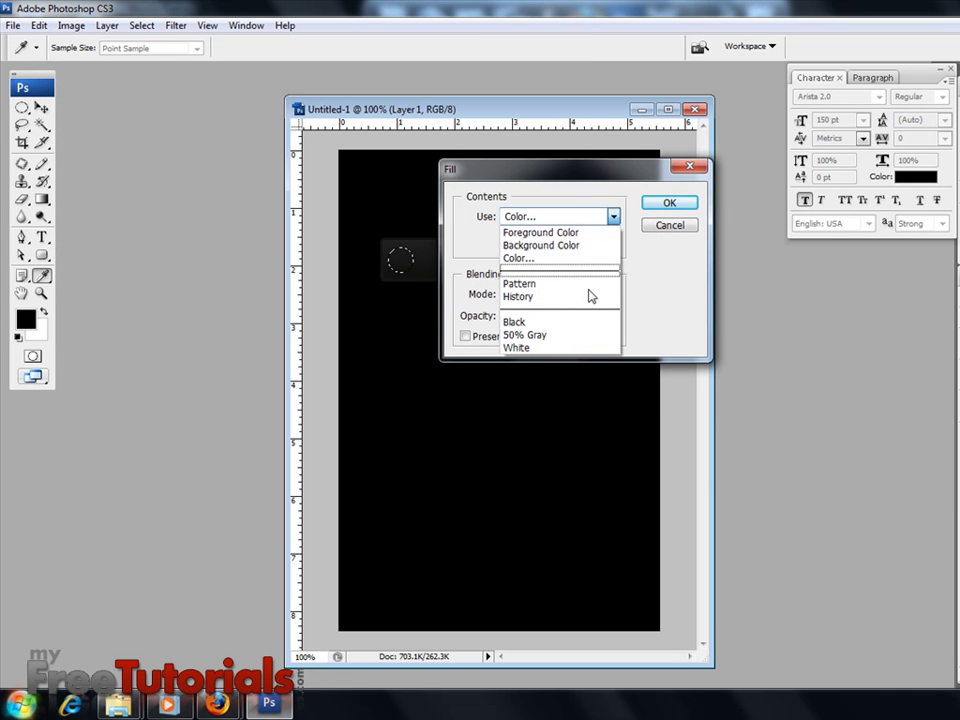
click(578, 347)
click(668, 203)
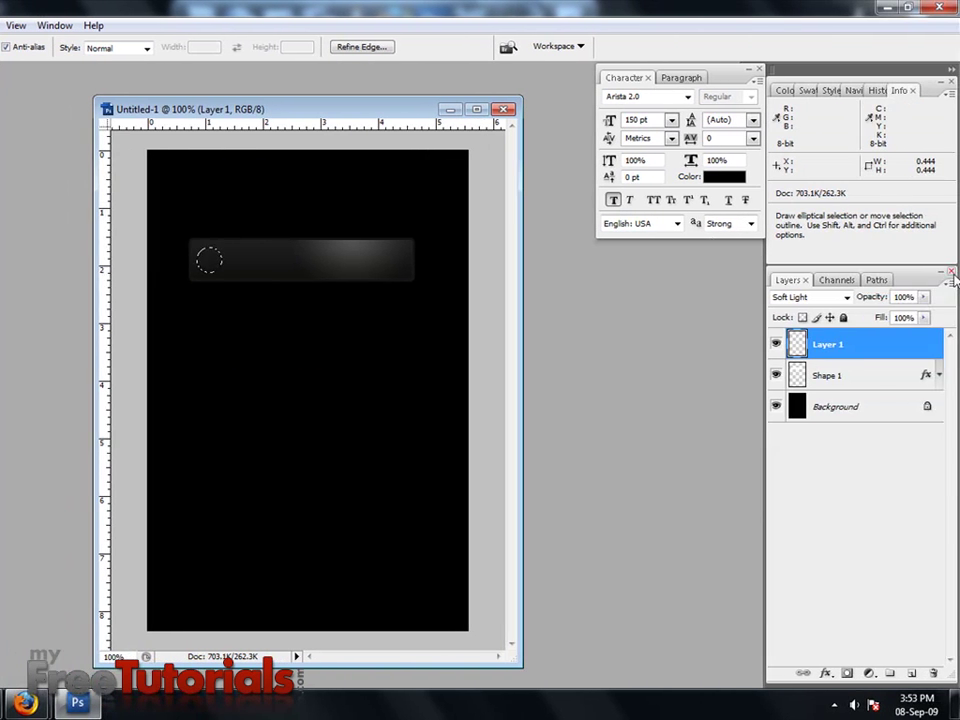
Step: Add a new Layer 2 and fill the circle selection on it with white
click(948, 279)
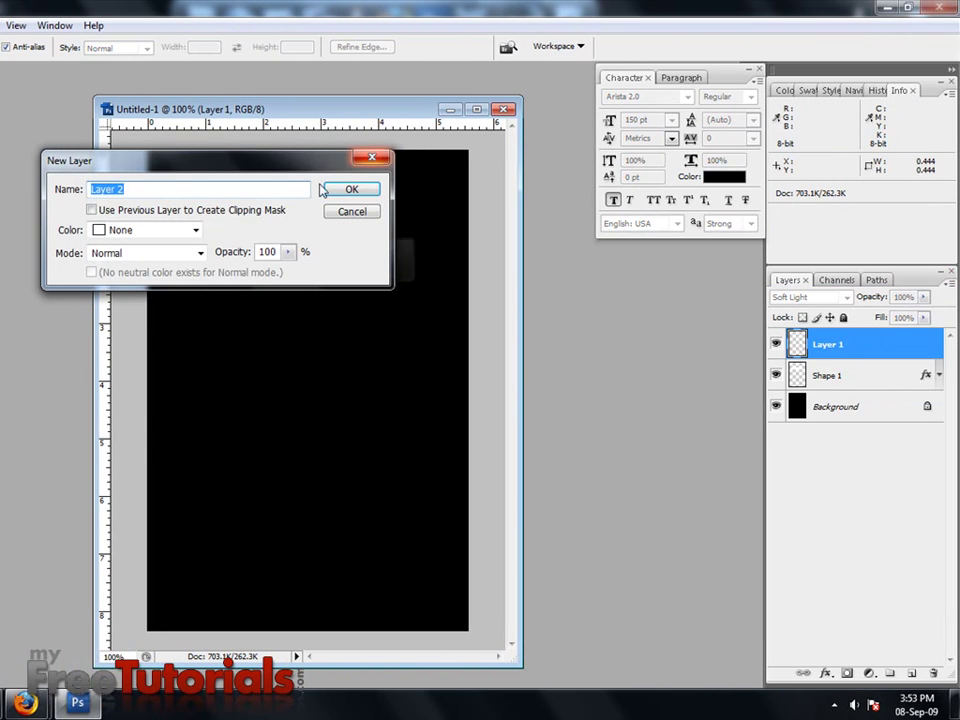
click(349, 189)
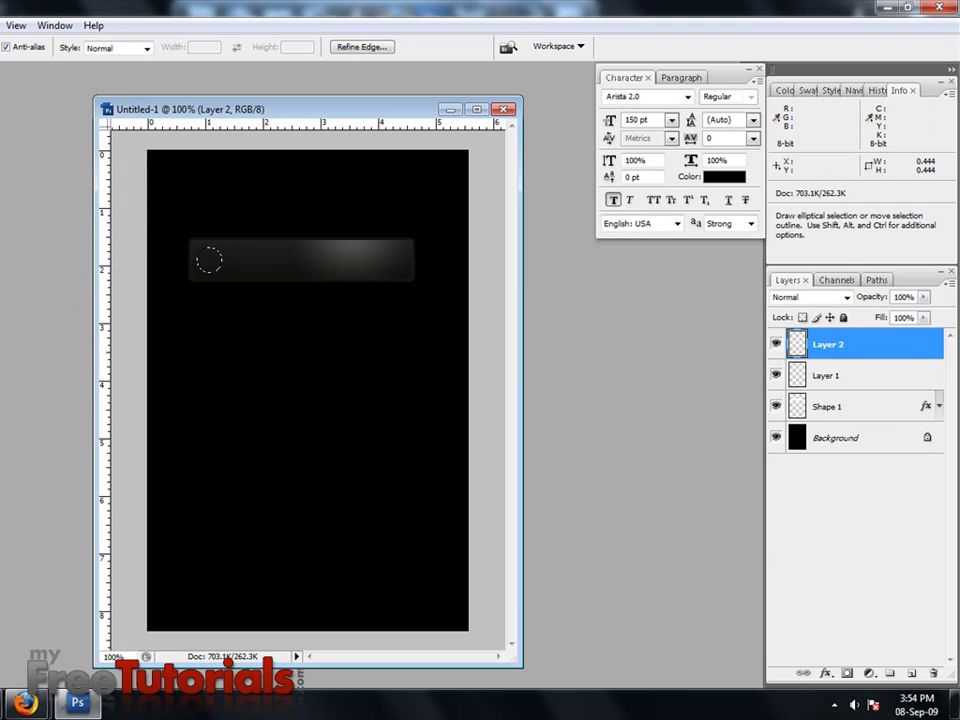
click(45, 29)
click(112, 300)
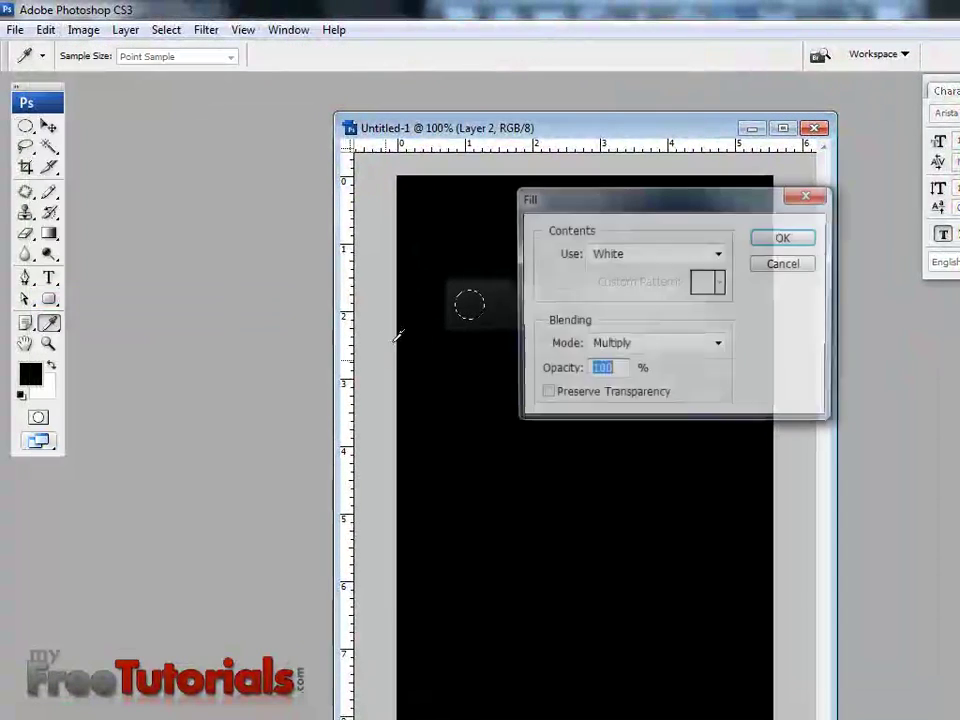
click(636, 255)
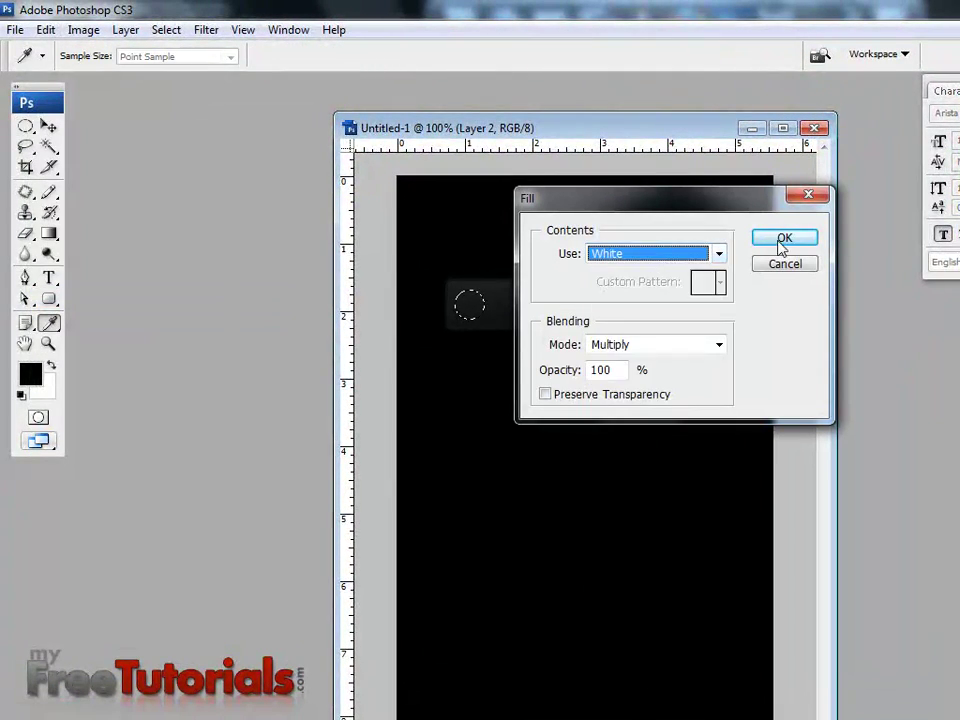
click(783, 238)
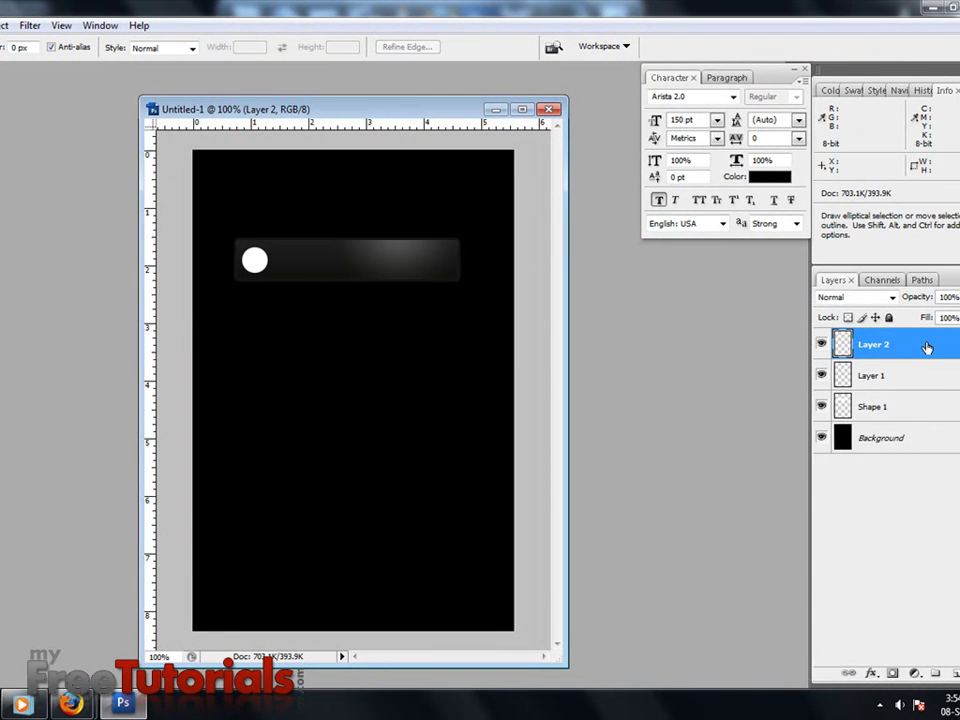
Step: Add a Gradient Overlay to Layer 2 with its right stop set to 13120d
right_click(927, 346)
click(883, 345)
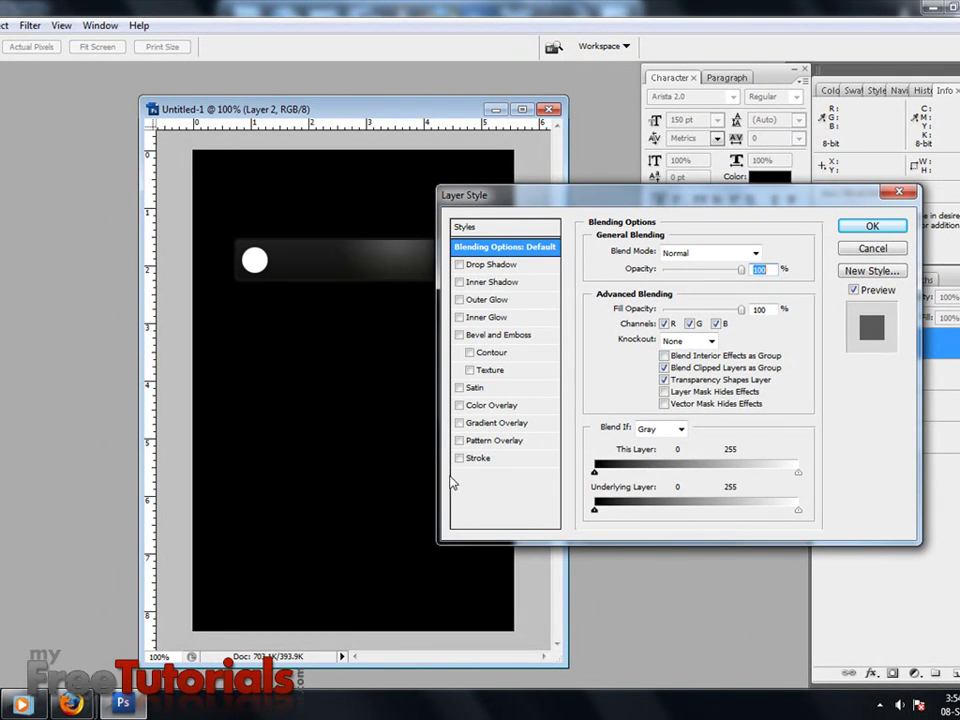
click(505, 427)
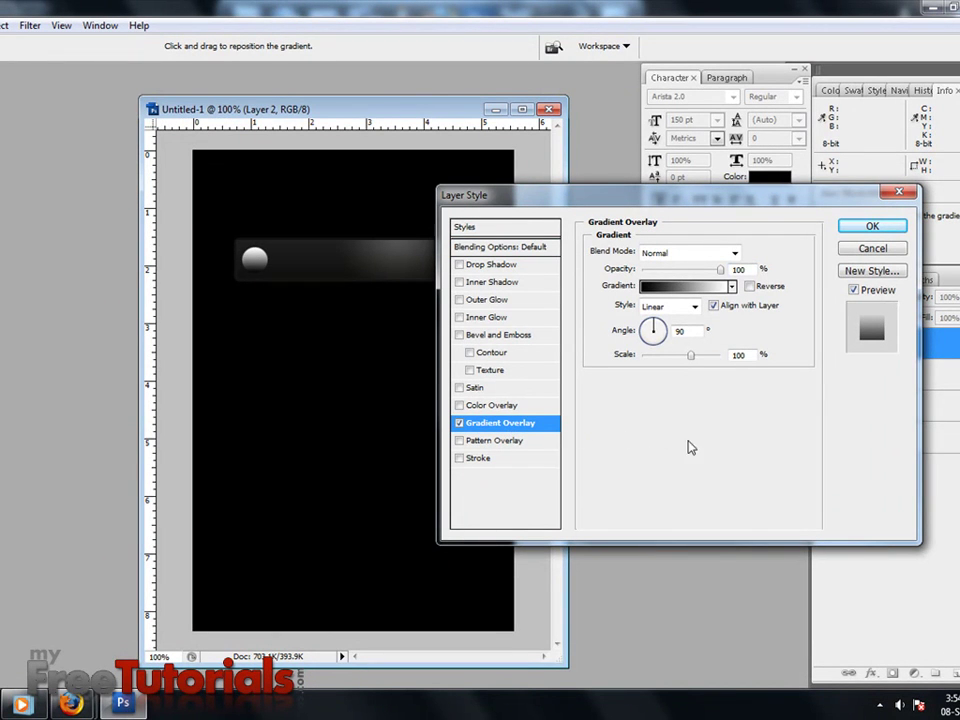
click(700, 286)
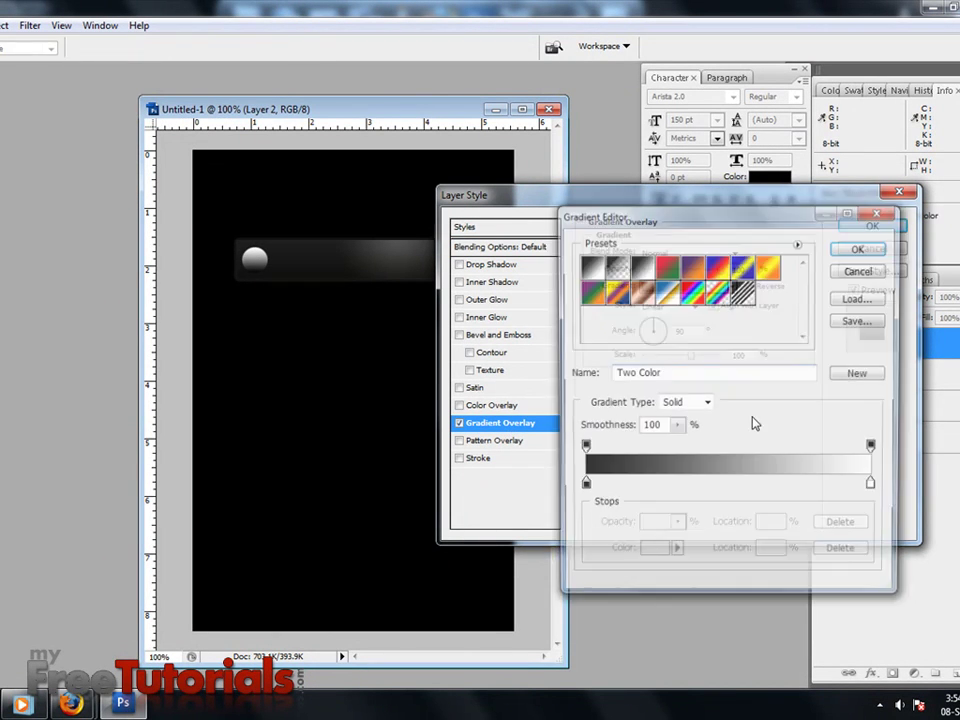
double_click(875, 487)
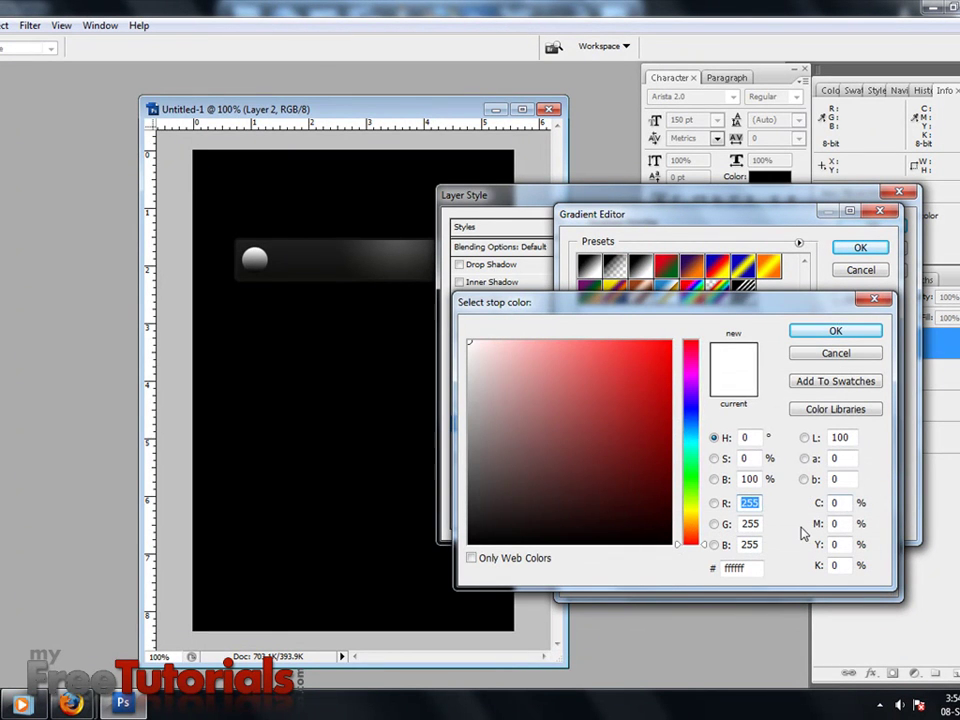
double_click(739, 567)
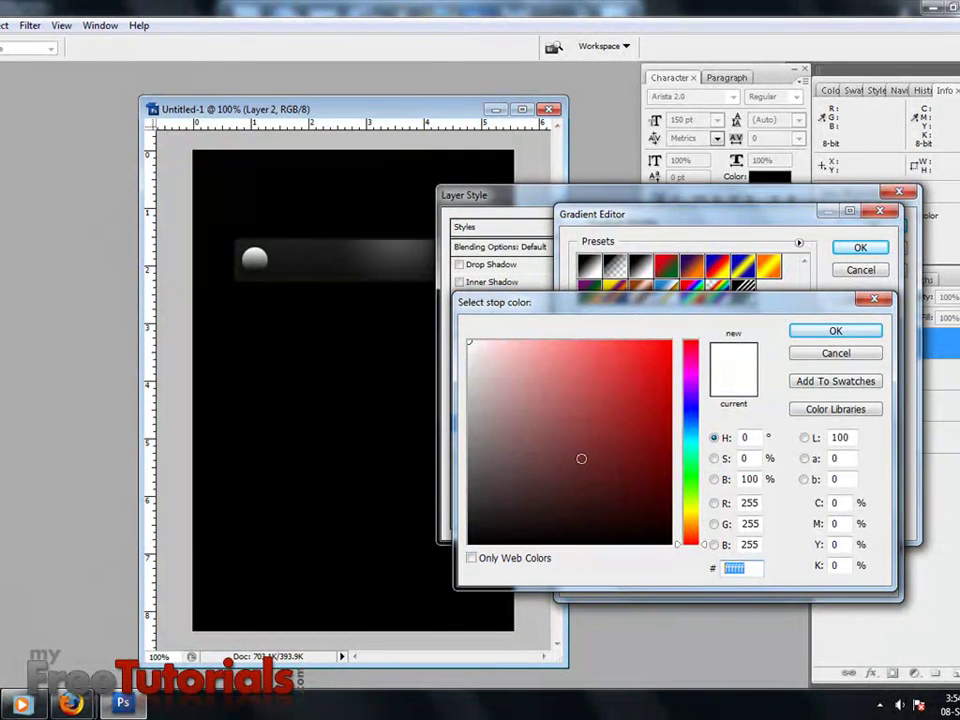
text(13)
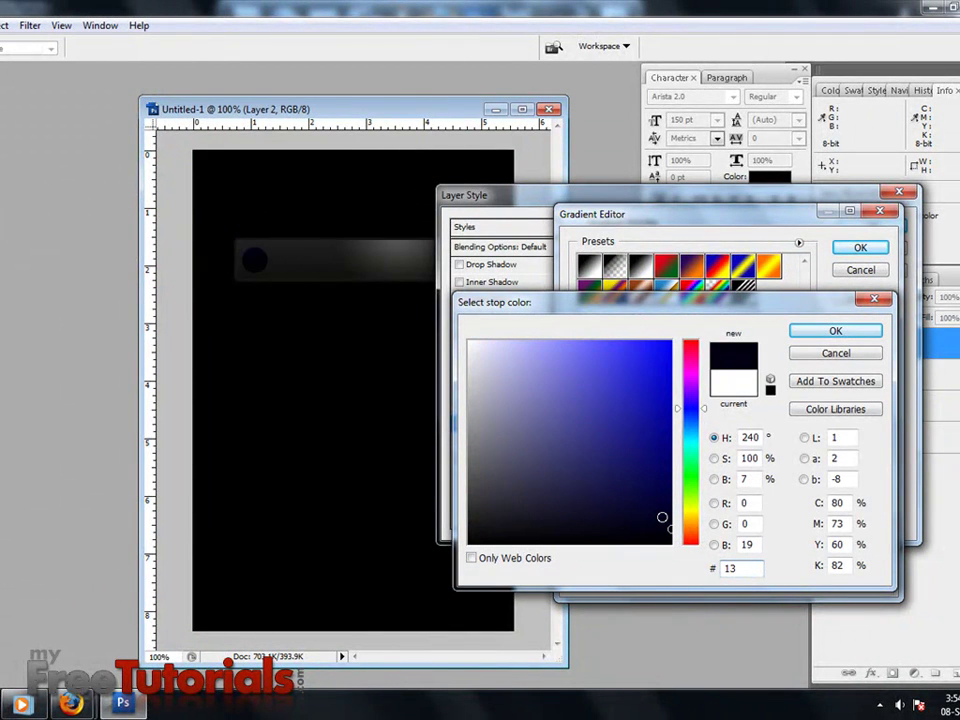
text(12)
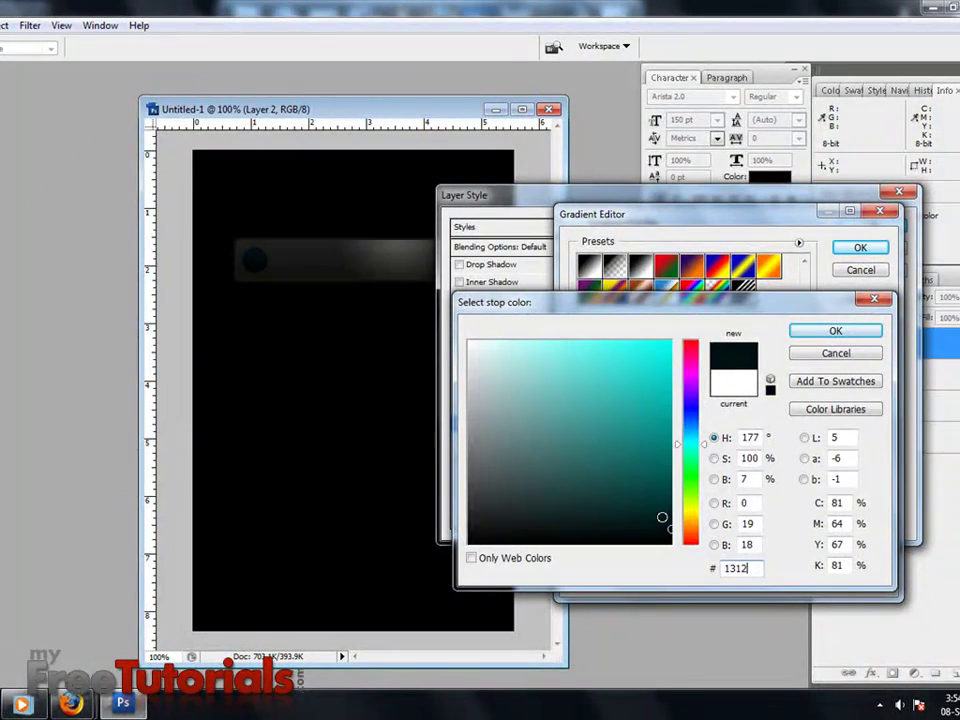
text(0d)
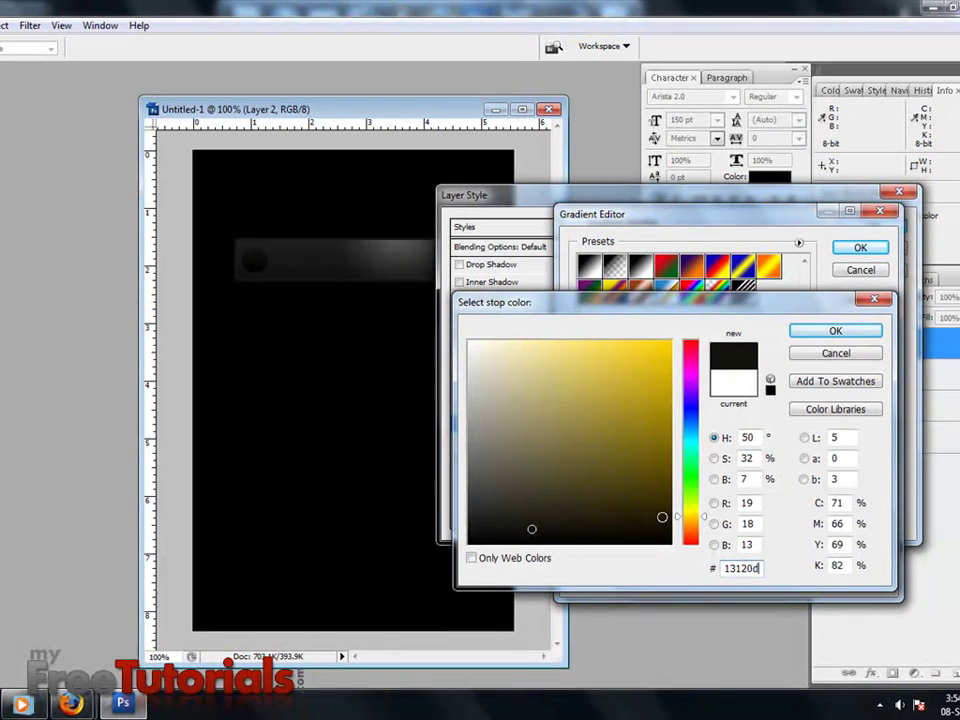
key(Return)
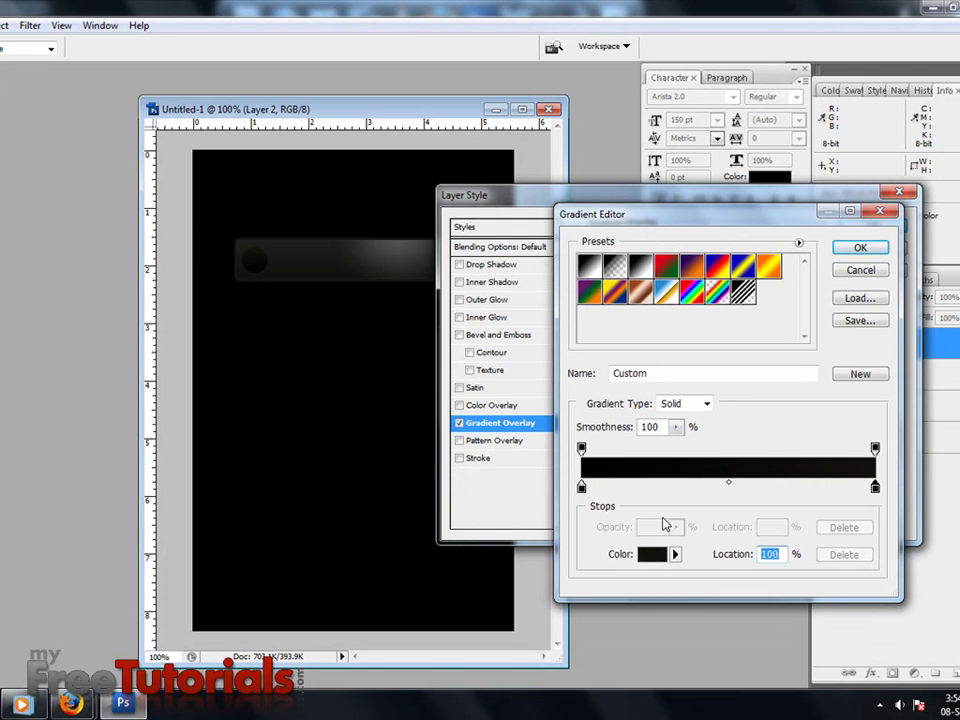
click(858, 247)
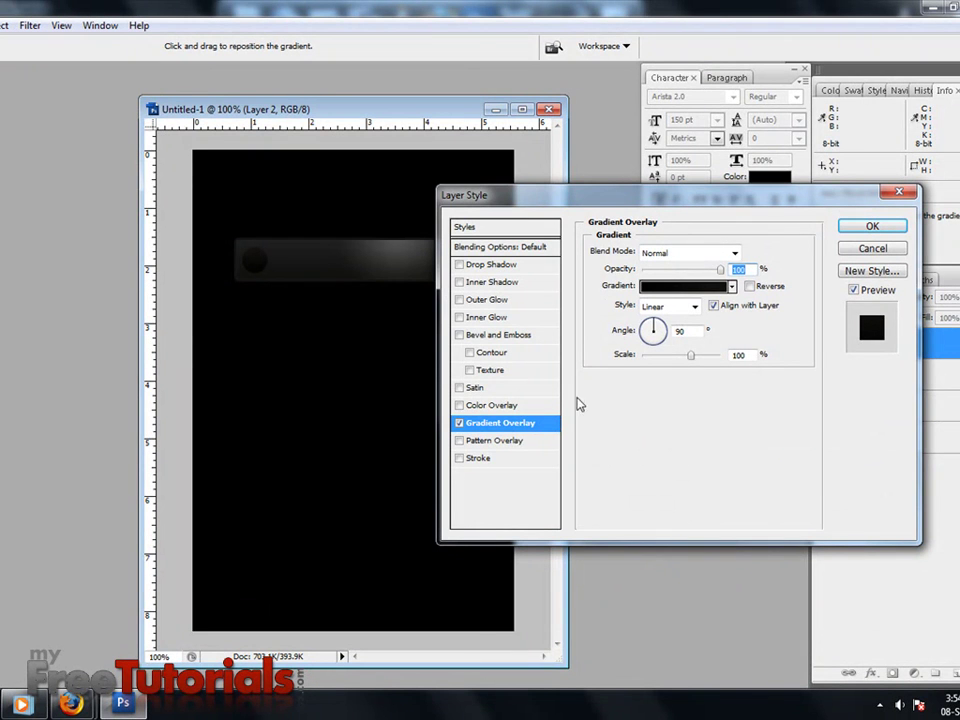
Step: Add a 1 px #282828 stroke to the circle and apply the layer style
click(490, 459)
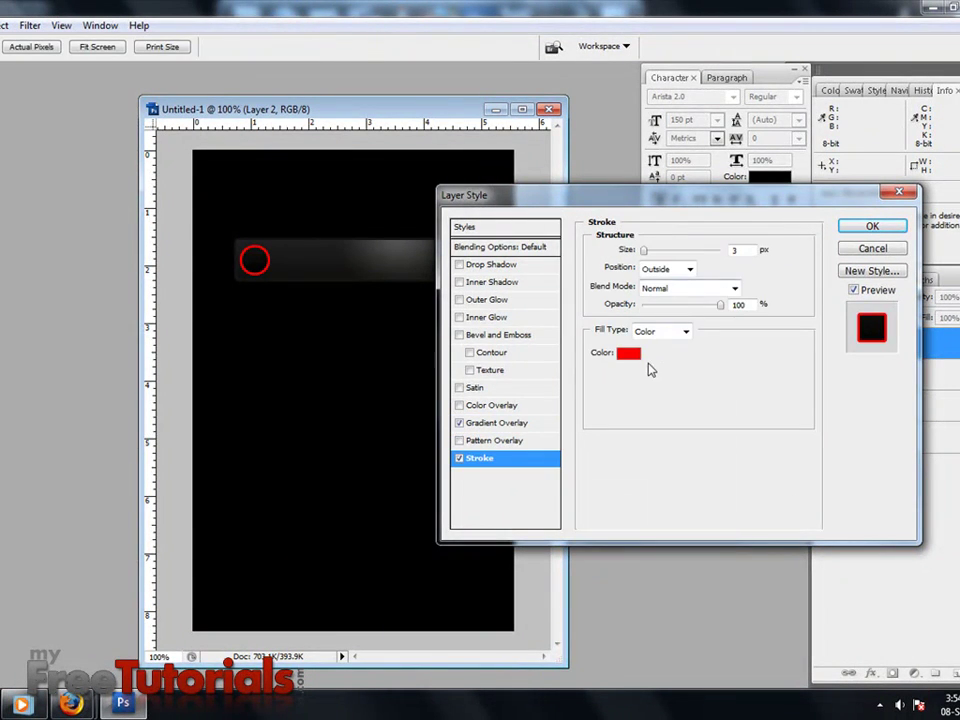
click(629, 354)
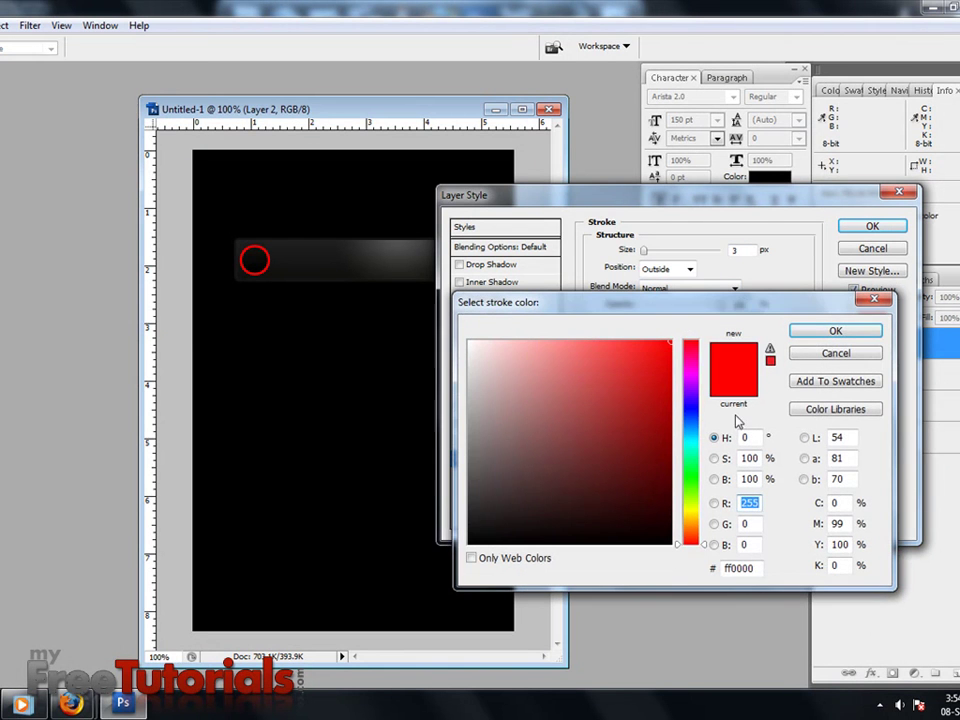
click(752, 568)
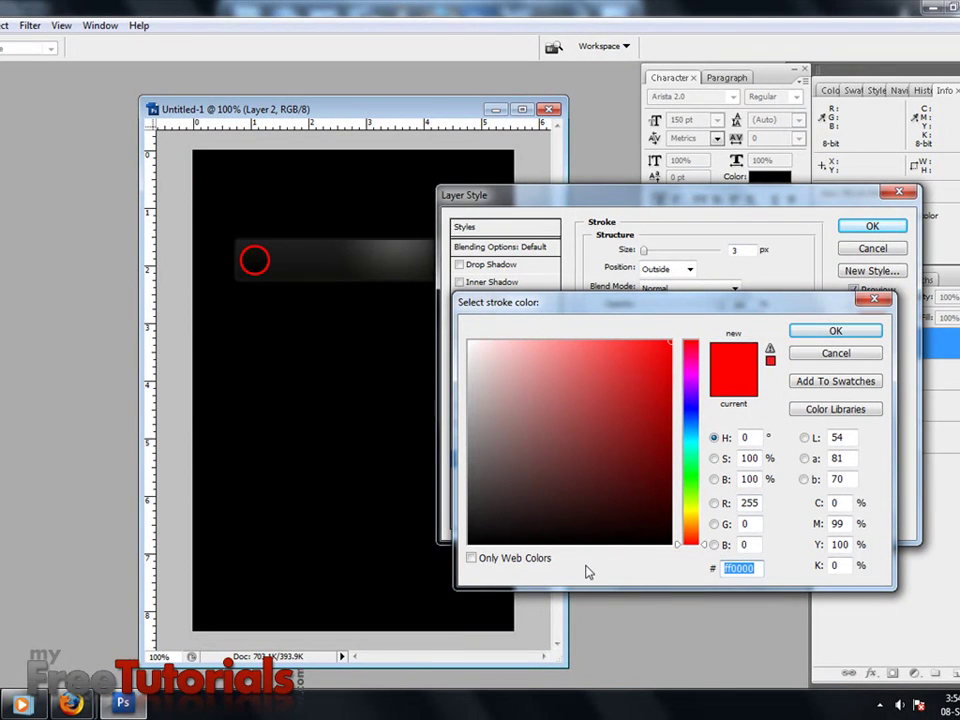
text(282828)
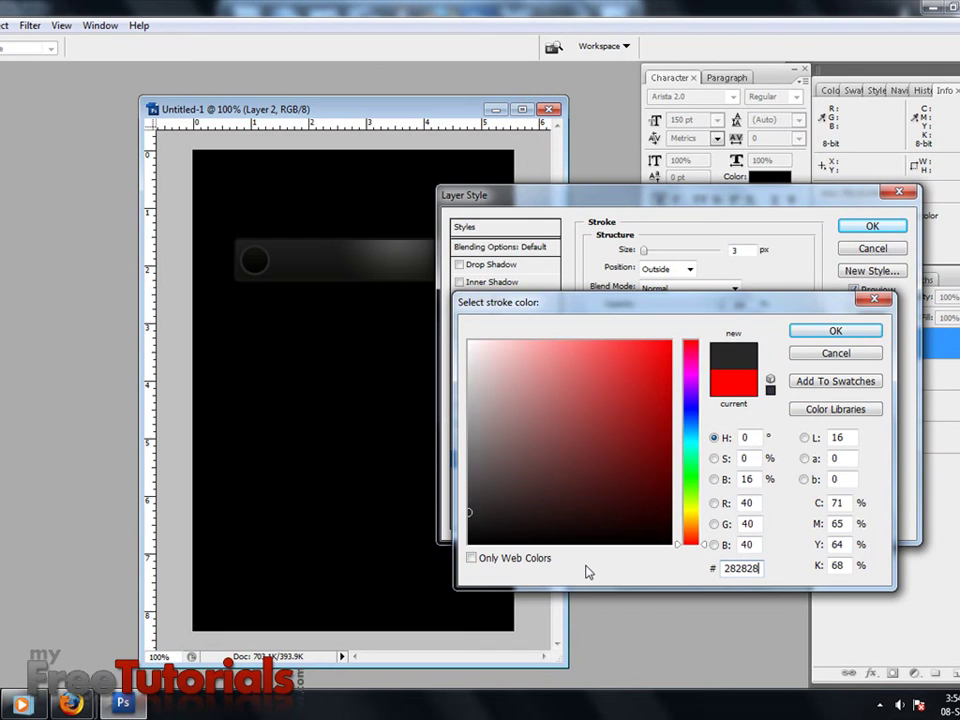
key(Return)
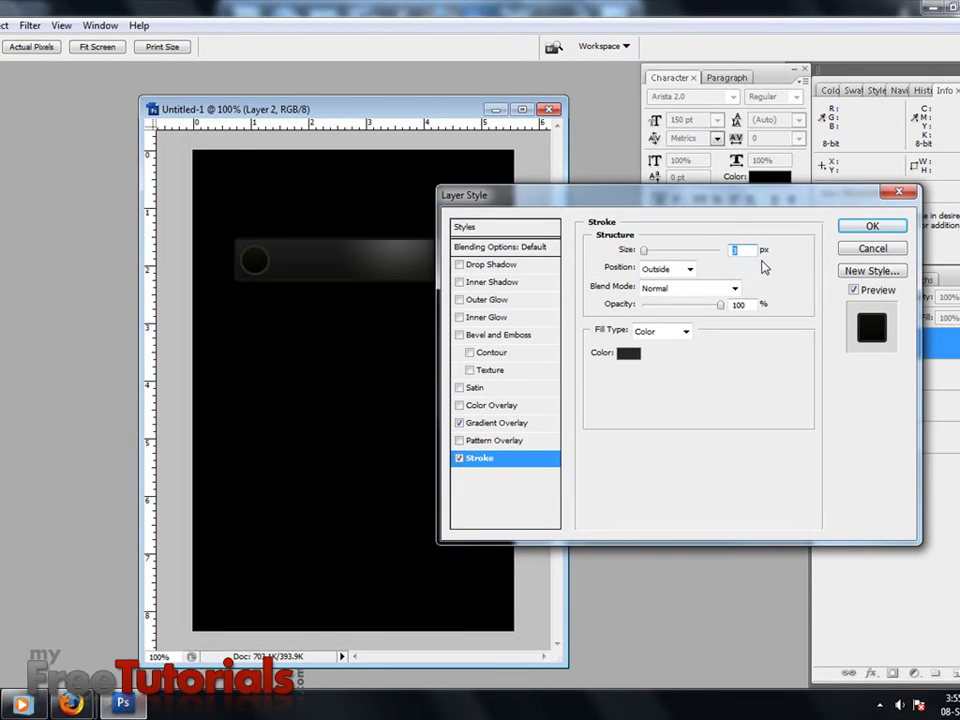
text(1)
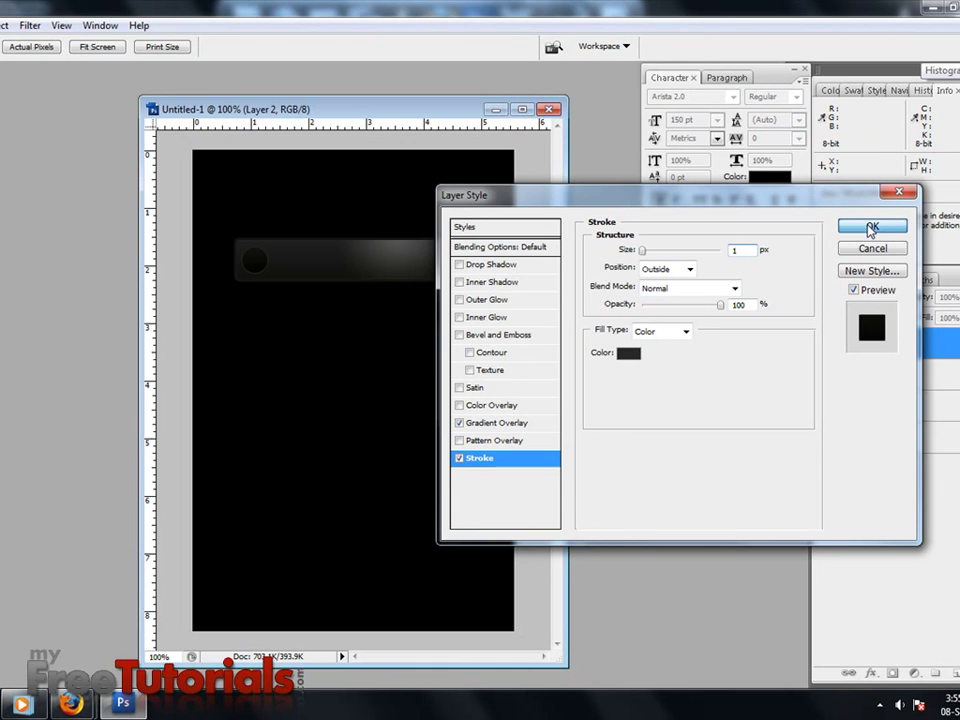
click(870, 227)
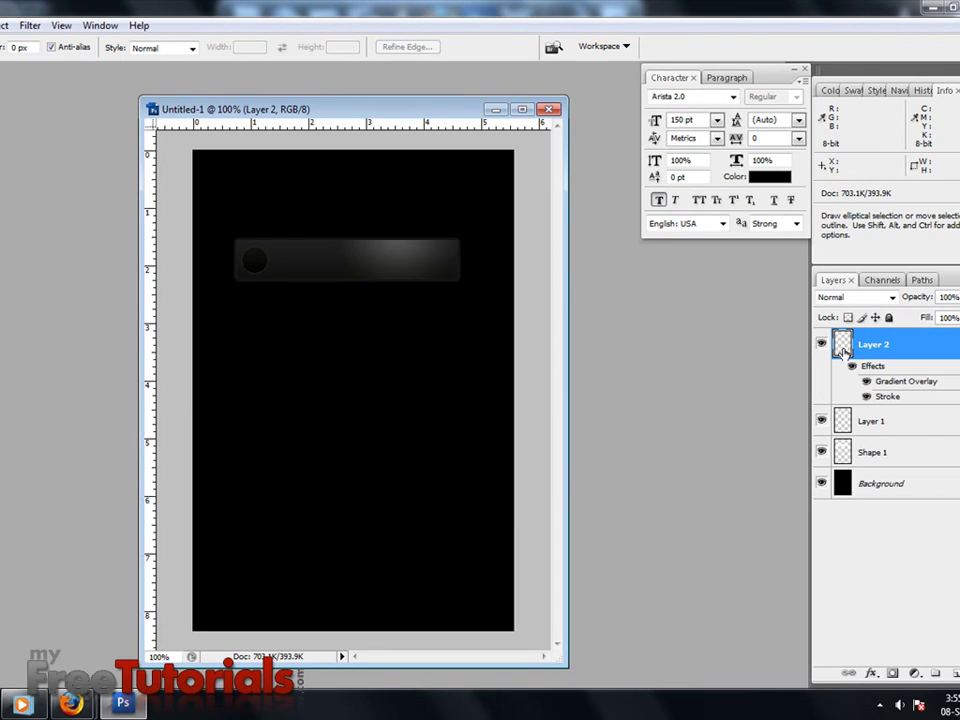
Step: Load the Layer 2 circle as a selection and shrink it to about 73% with Transform Selection
ctrl+click(843, 345)
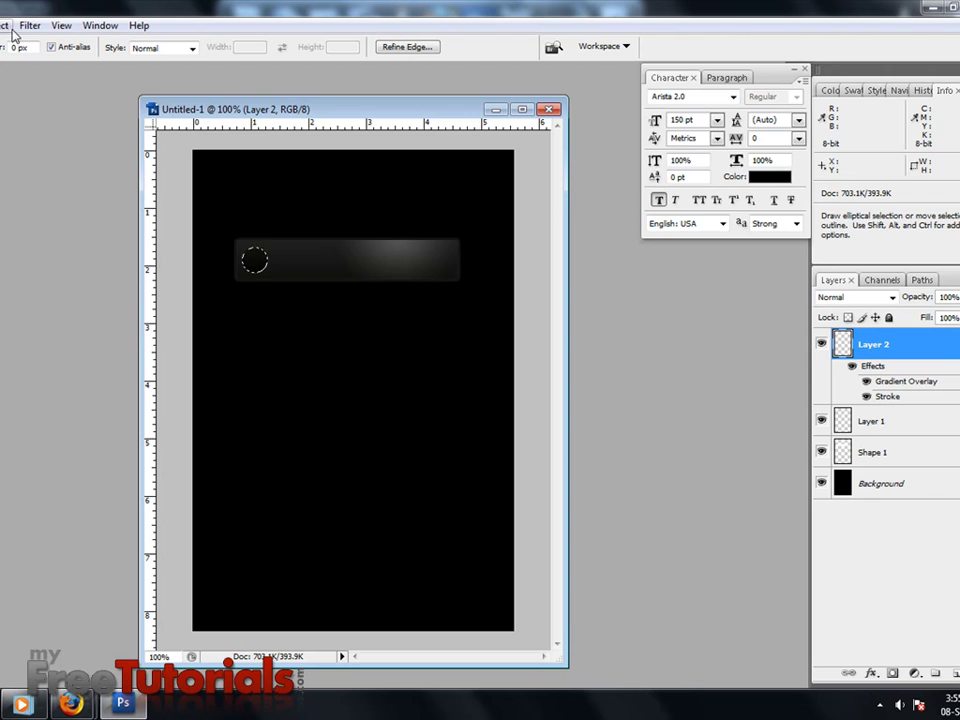
click(5, 25)
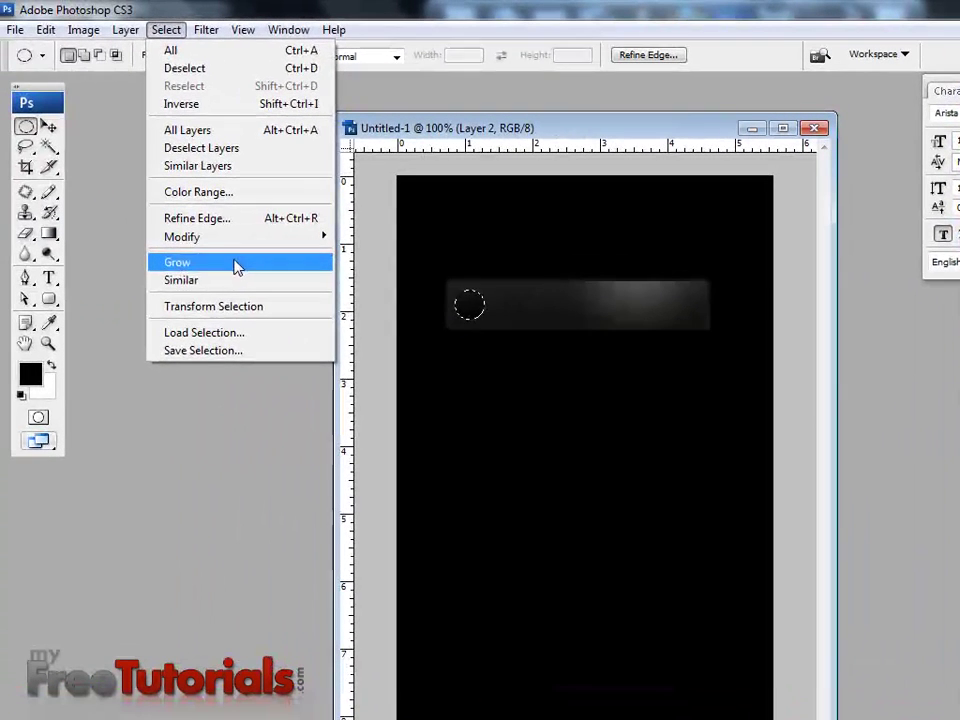
click(264, 307)
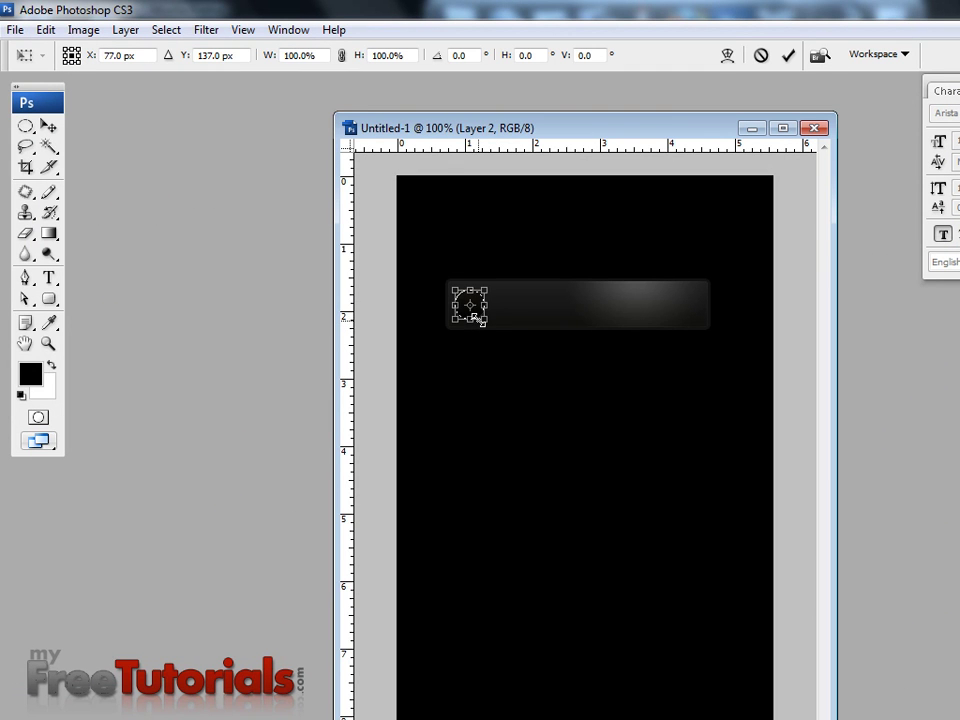
drag(480, 318, 471, 310)
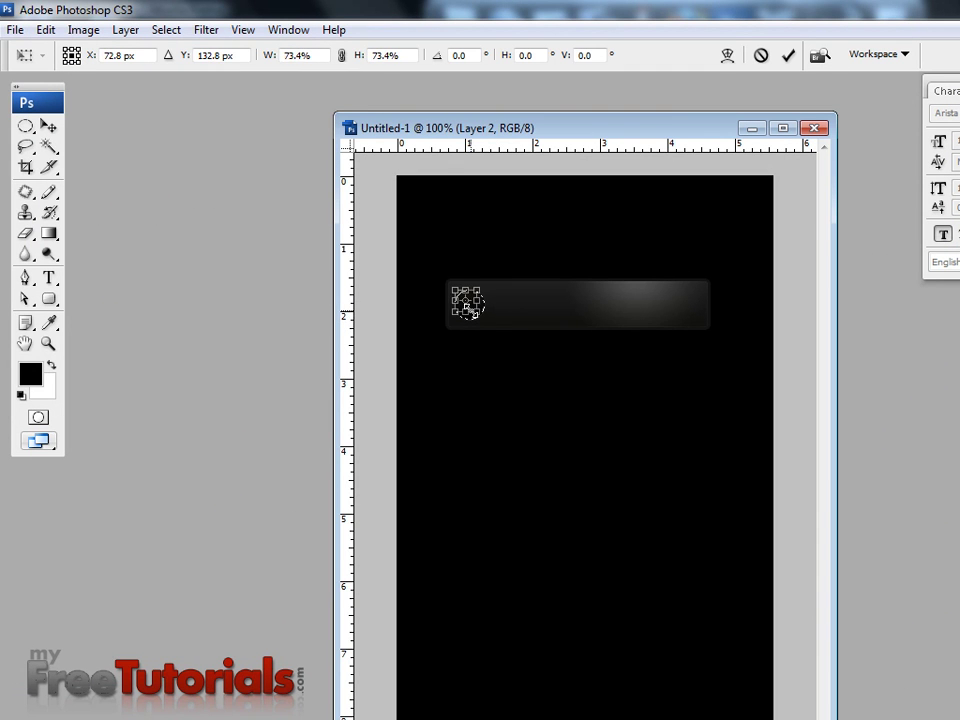
key(Return)
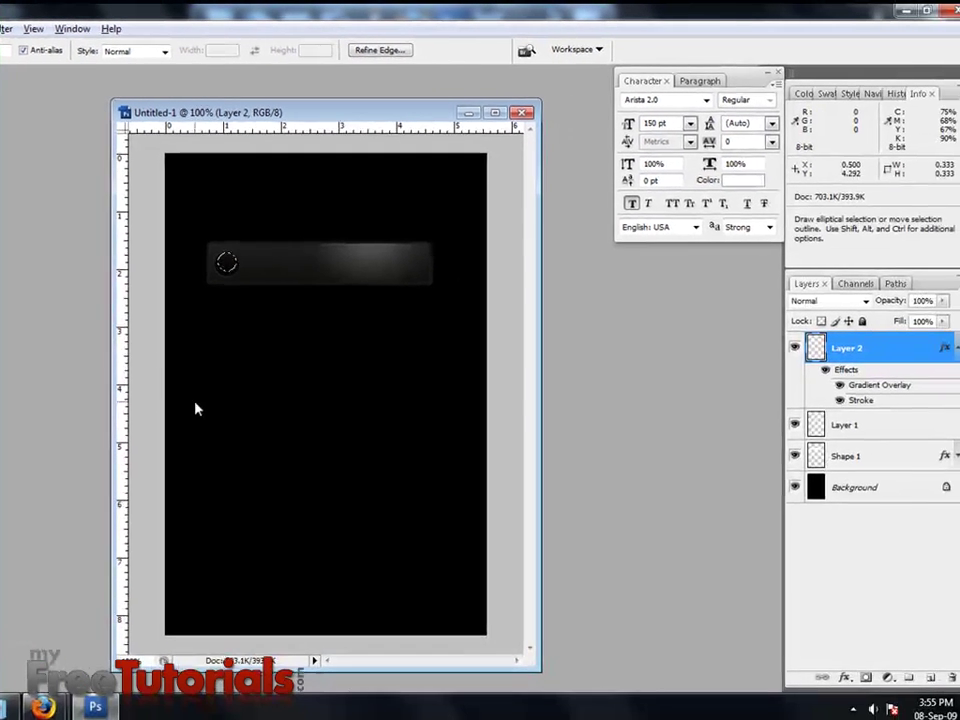
Step: Create Layer 3, fill the round selection with white, and open its Blending Options
click(953, 283)
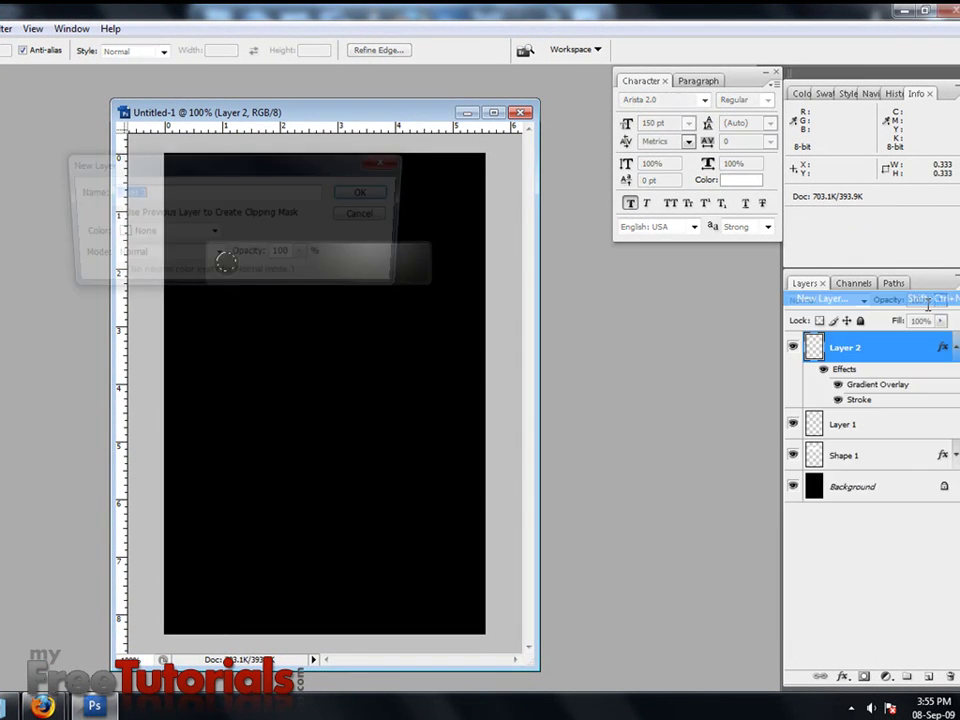
click(368, 192)
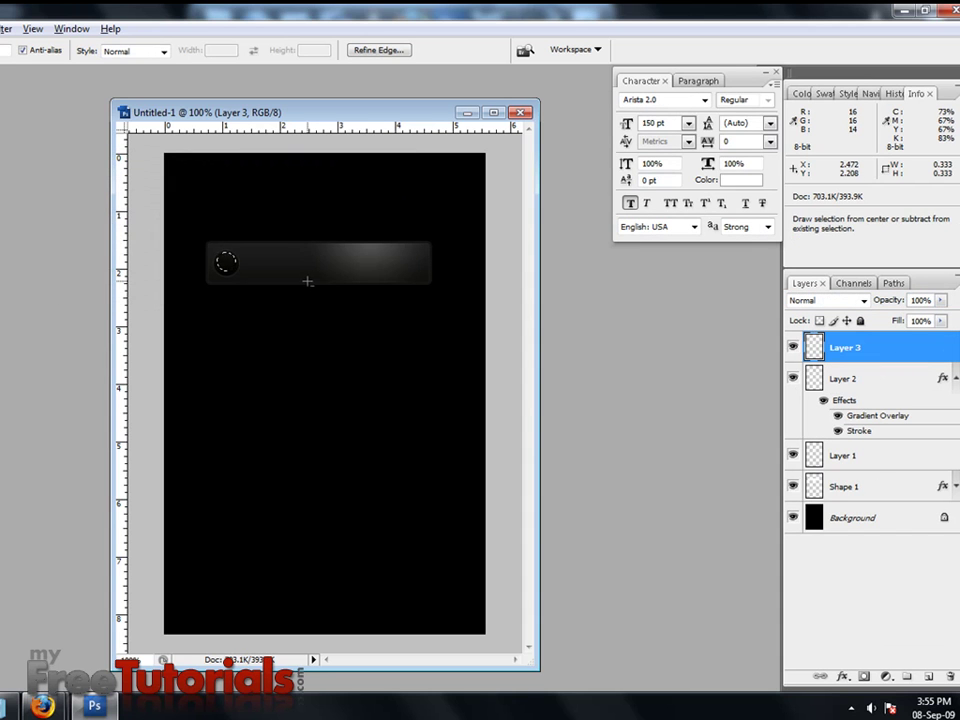
key(alt+BackSpace)
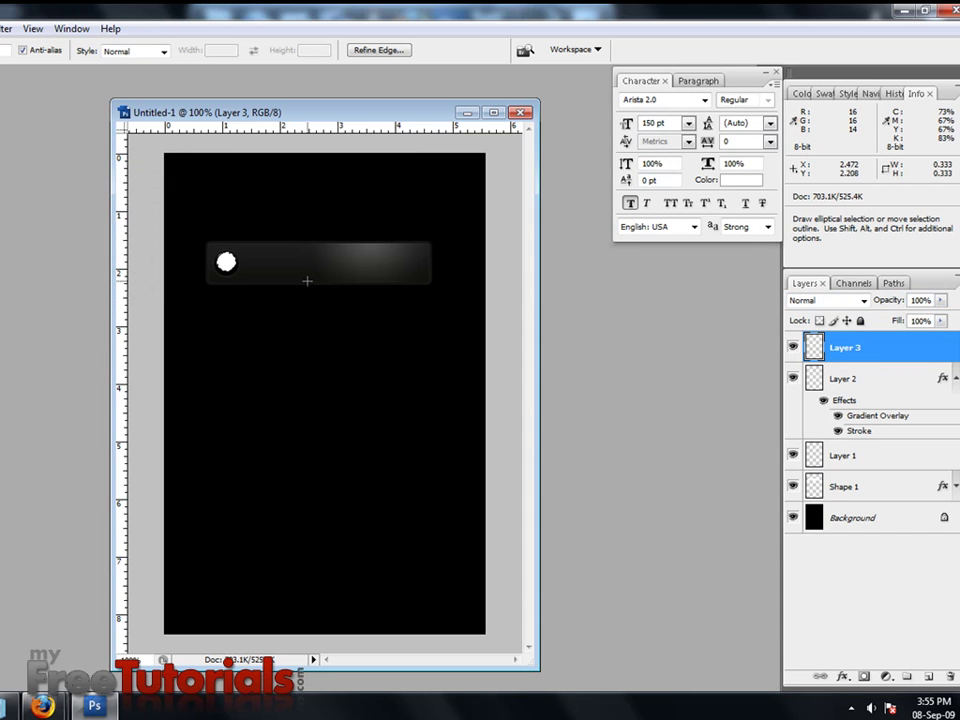
right_click(881, 349)
click(830, 348)
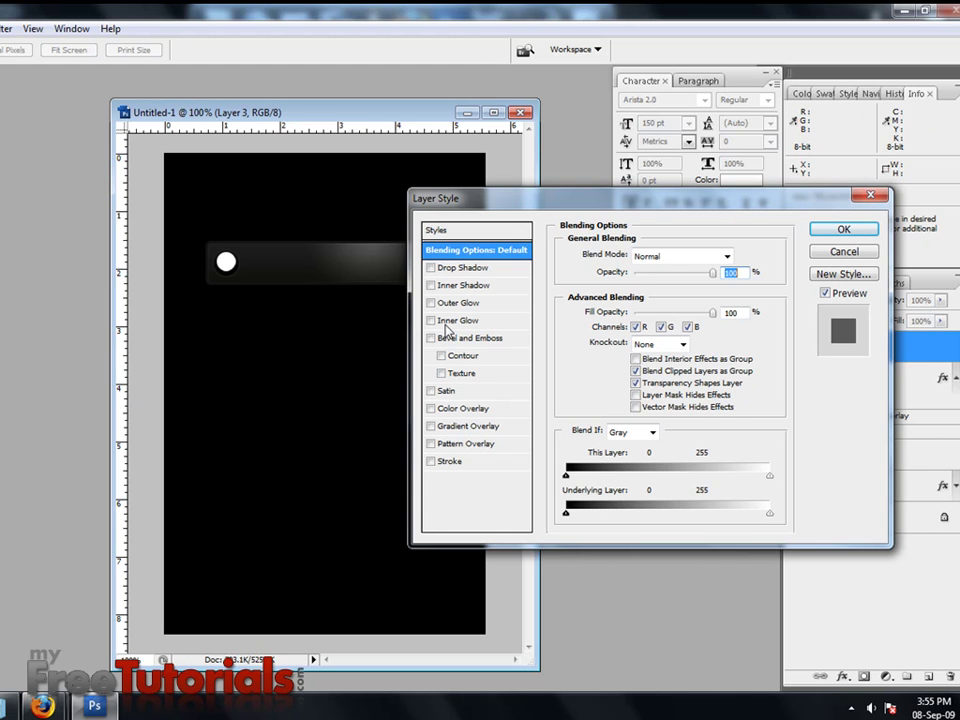
Step: Add a drop shadow to the dot with angle -90° and distance 0
click(449, 269)
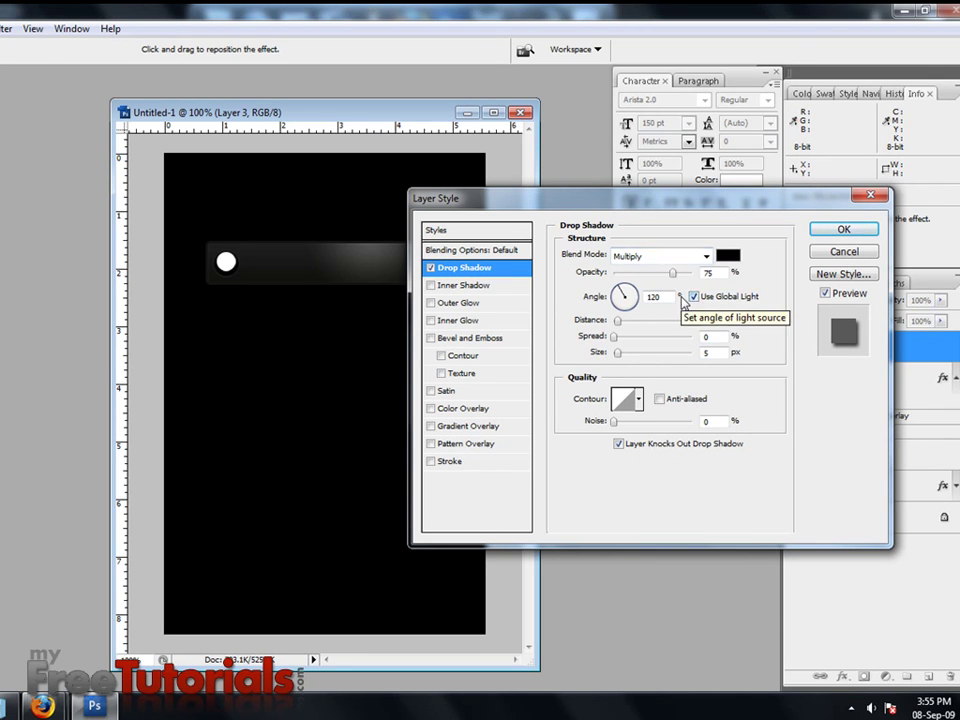
double_click(658, 297)
text(-90)
drag(618, 303, 620, 304)
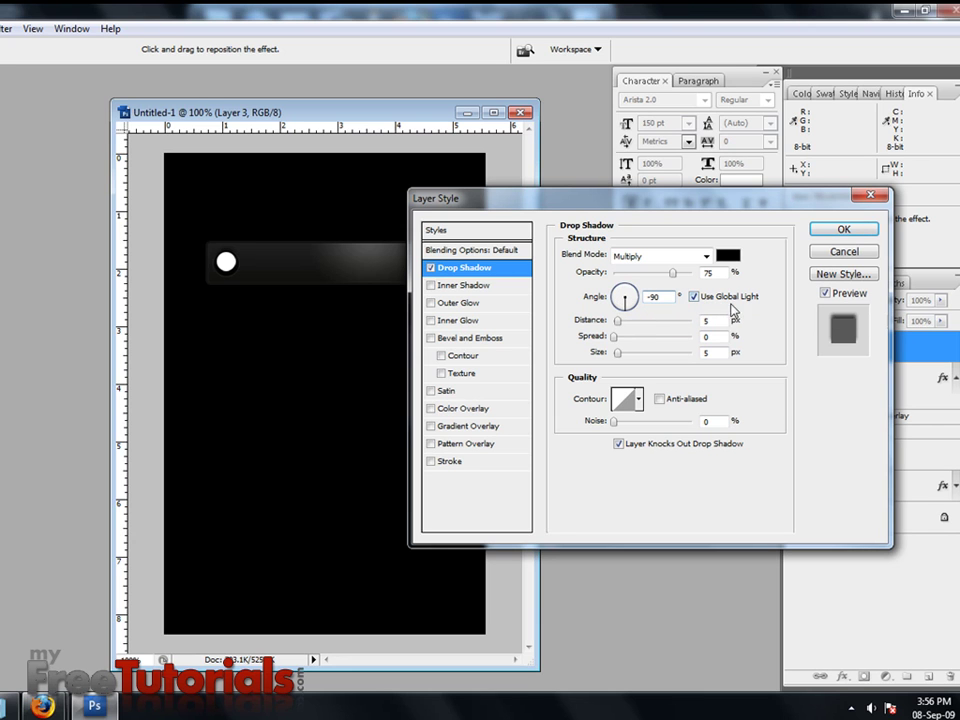
double_click(716, 321)
text(0)
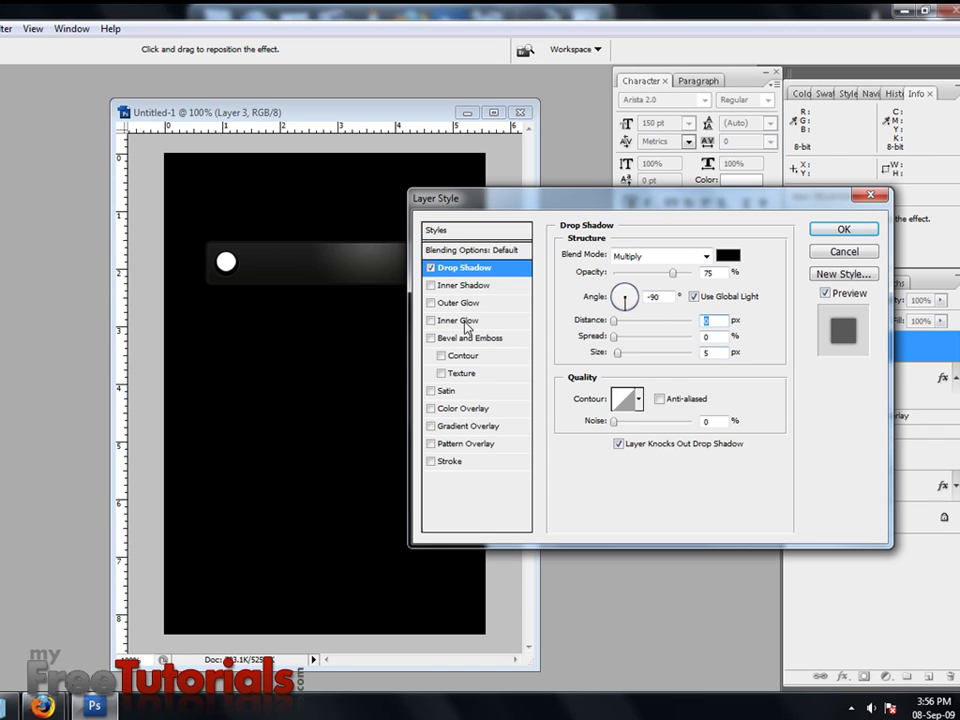
Step: Add an inner shadow at 100% opacity, 3 px distance and 0 px size
click(431, 285)
click(466, 286)
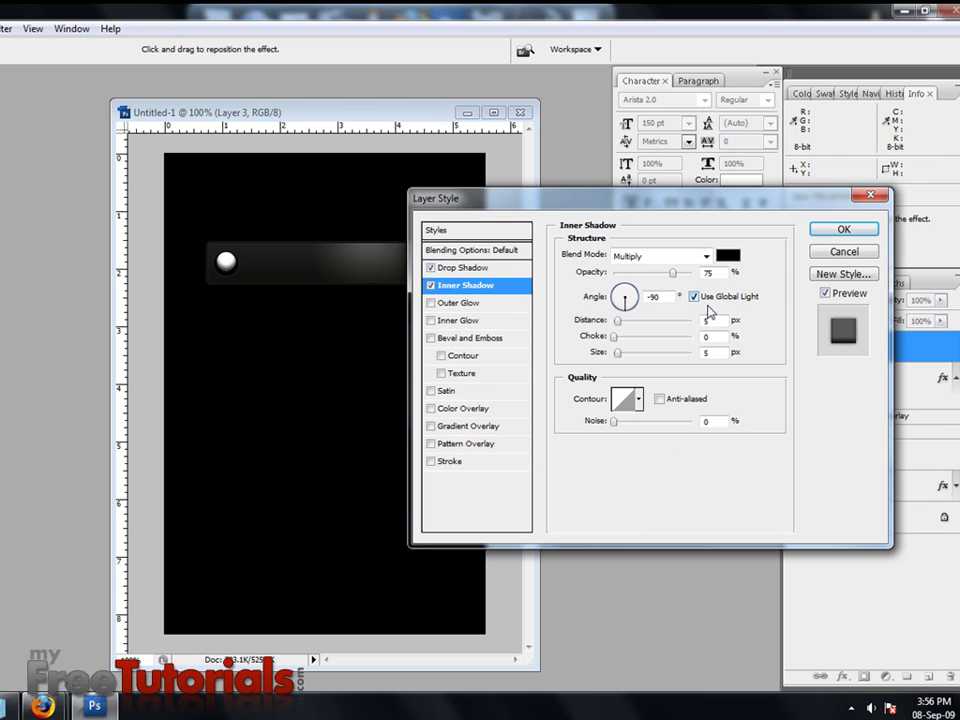
drag(674, 278, 718, 273)
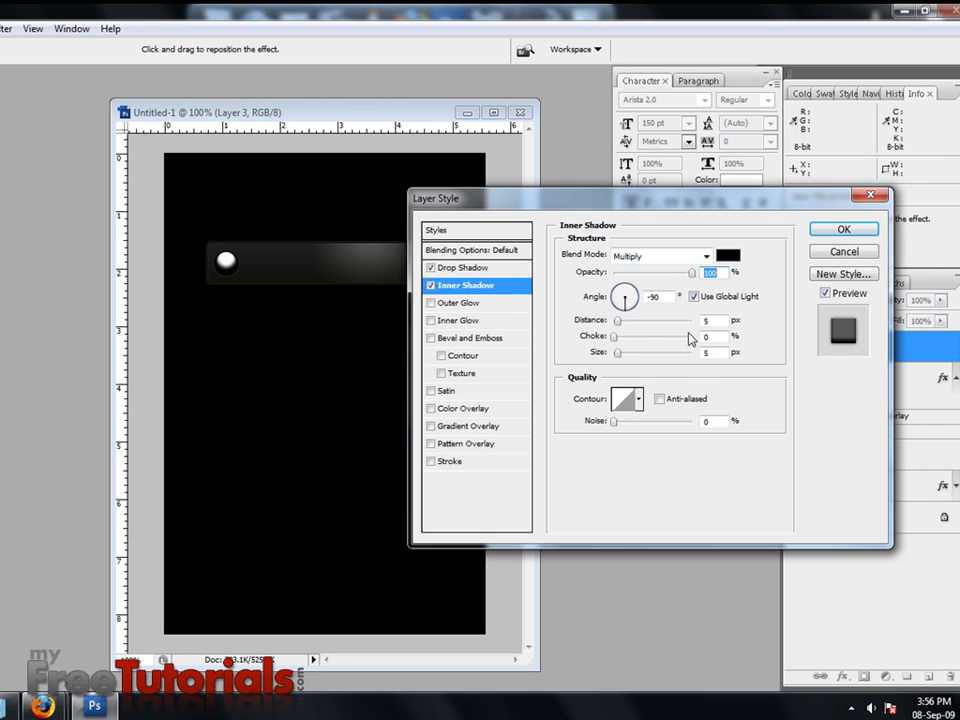
click(709, 320)
text(3)
click(702, 353)
text(0)
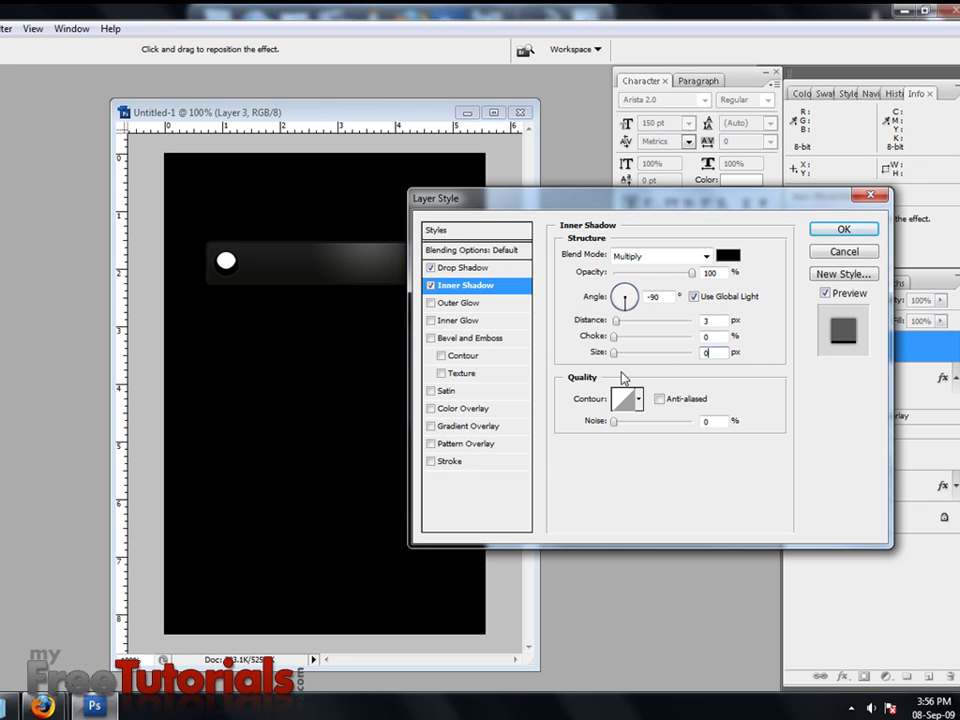
Step: Add a black Normal-mode inner glow at 100% opacity and enable Gradient Overlay
click(443, 321)
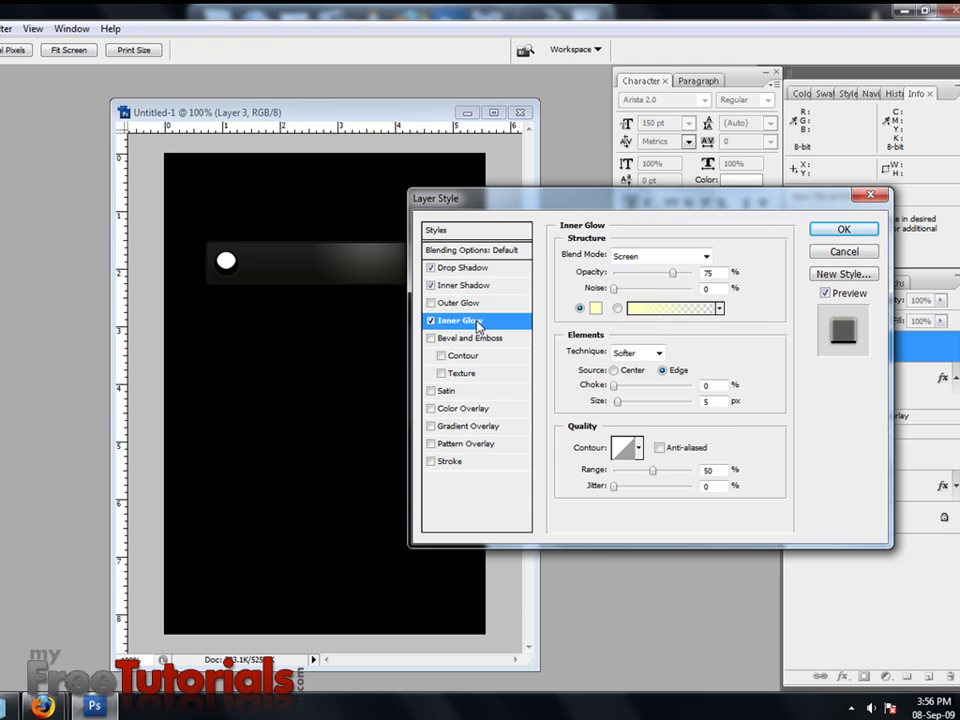
click(677, 258)
click(675, 273)
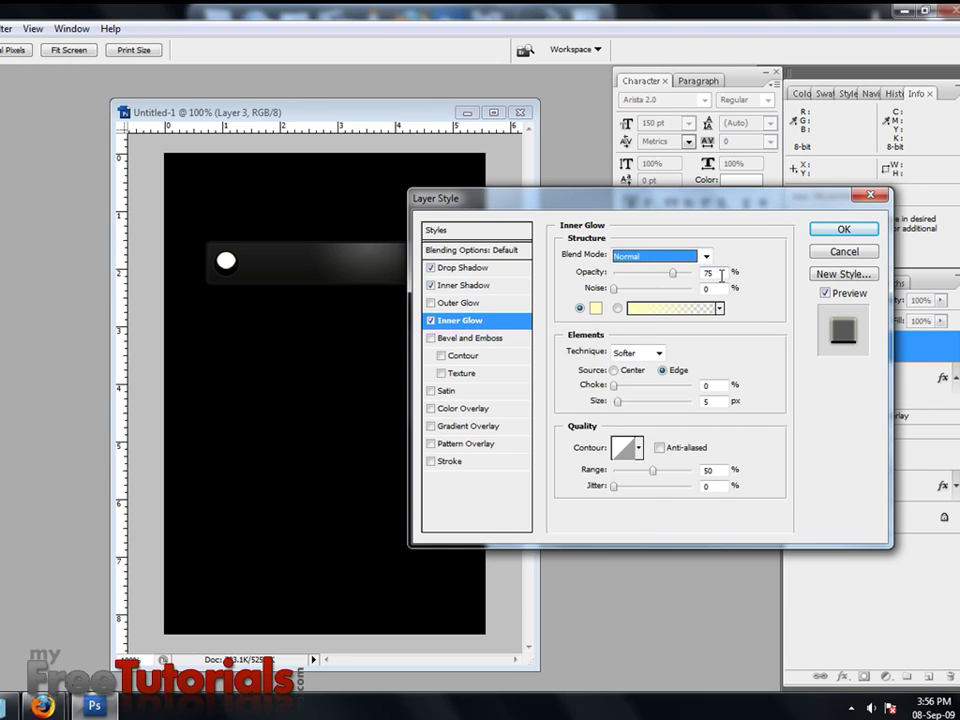
drag(673, 273, 708, 273)
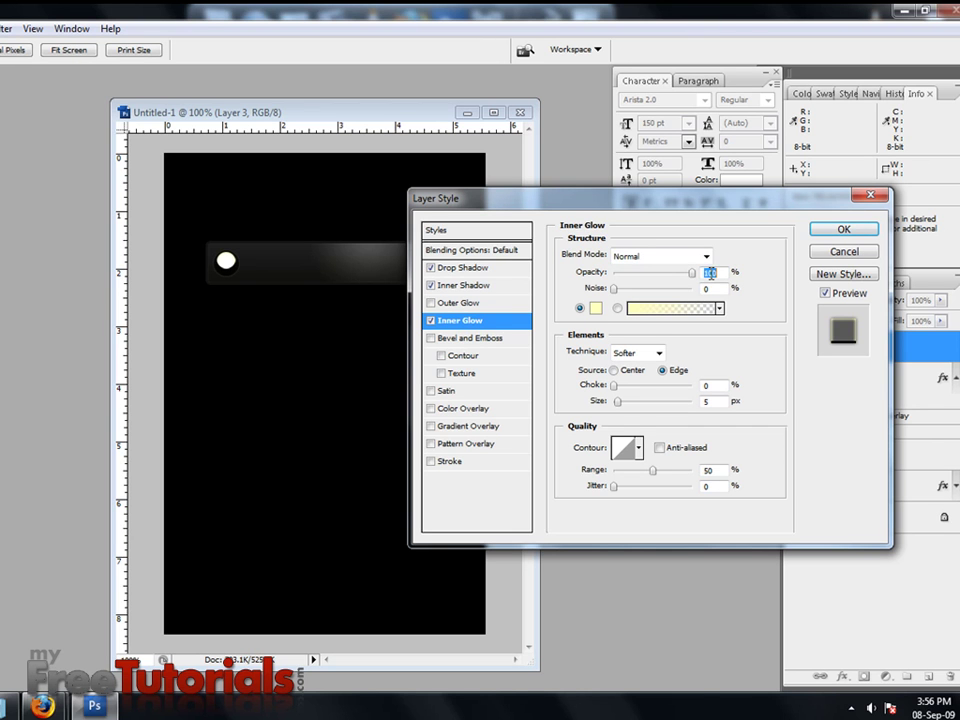
click(596, 308)
click(535, 443)
drag(535, 443, 328, 596)
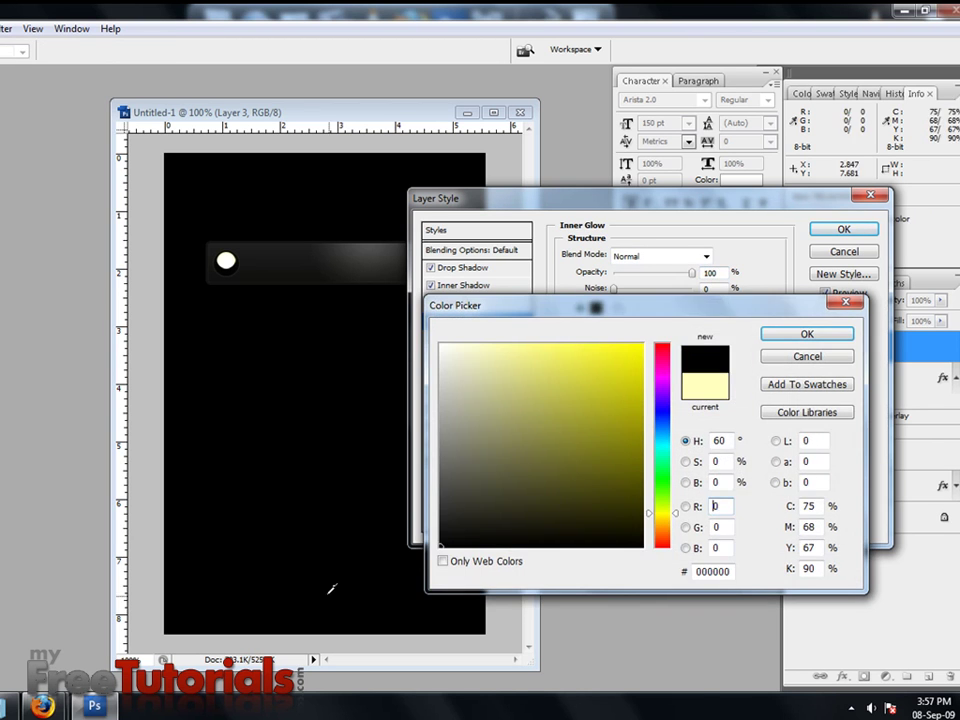
click(806, 334)
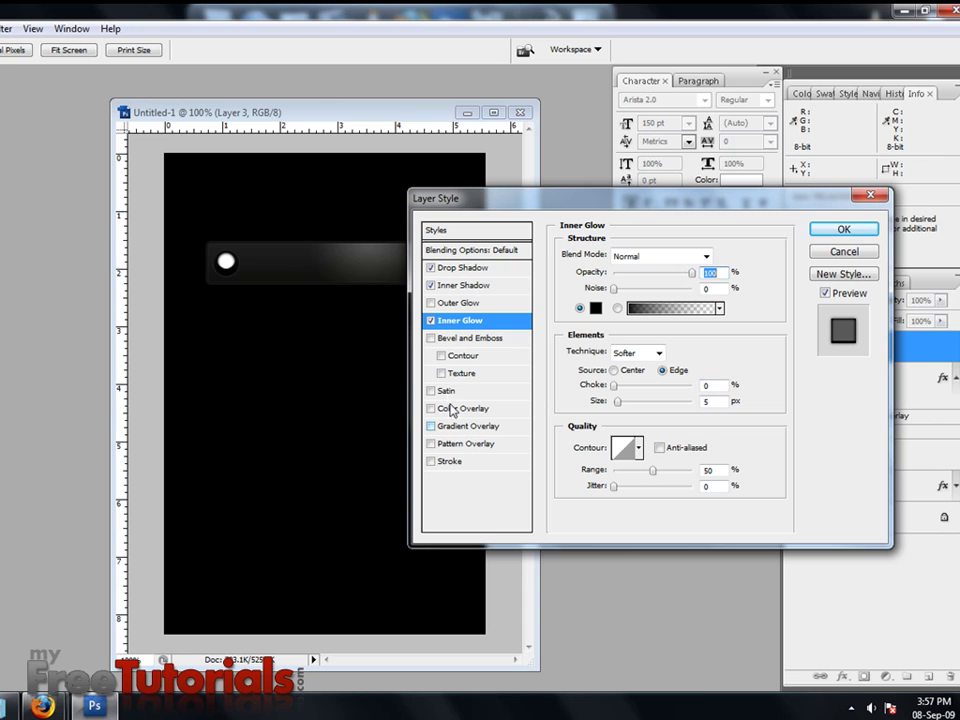
click(431, 427)
click(476, 430)
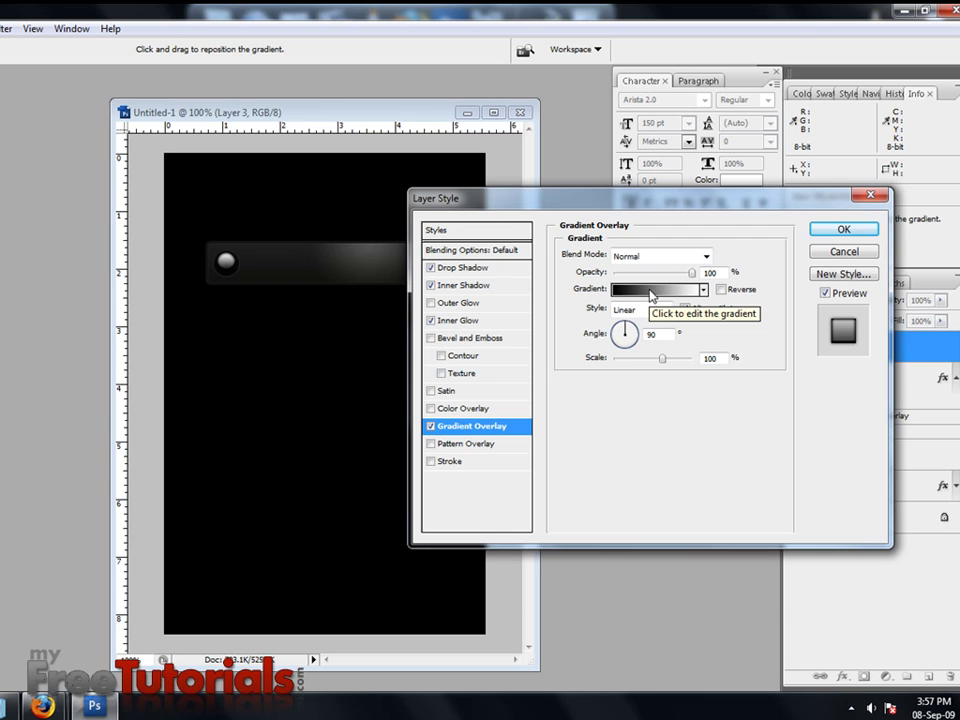
Step: Set the overlay gradient stops to yellow f0e927 on the left and gold c1a603 on the right
click(651, 290)
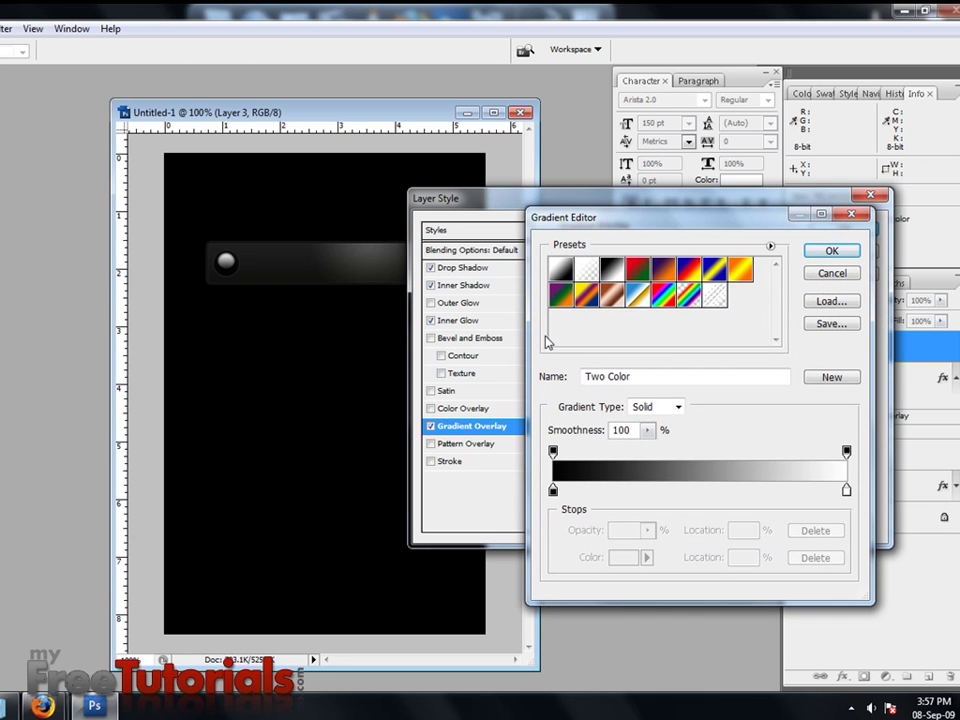
double_click(553, 492)
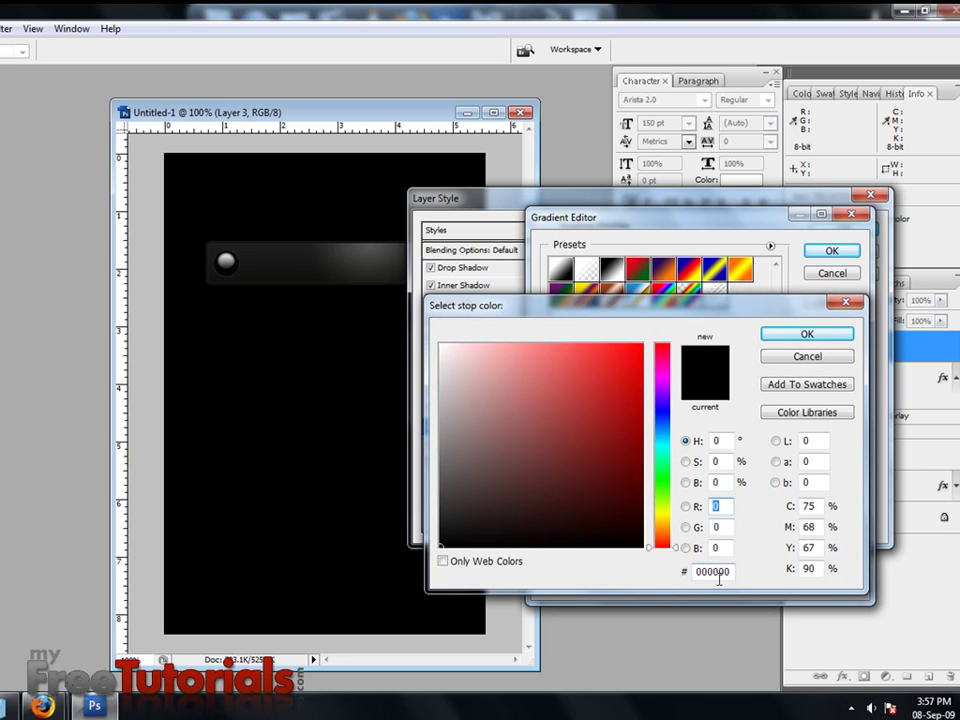
double_click(731, 573)
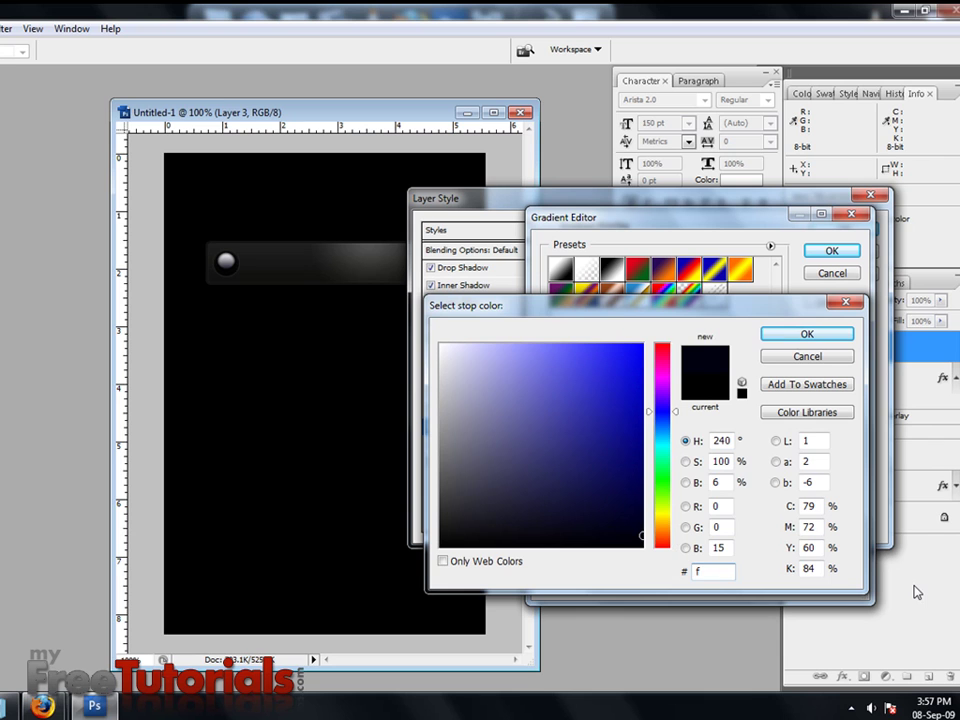
text(0e)
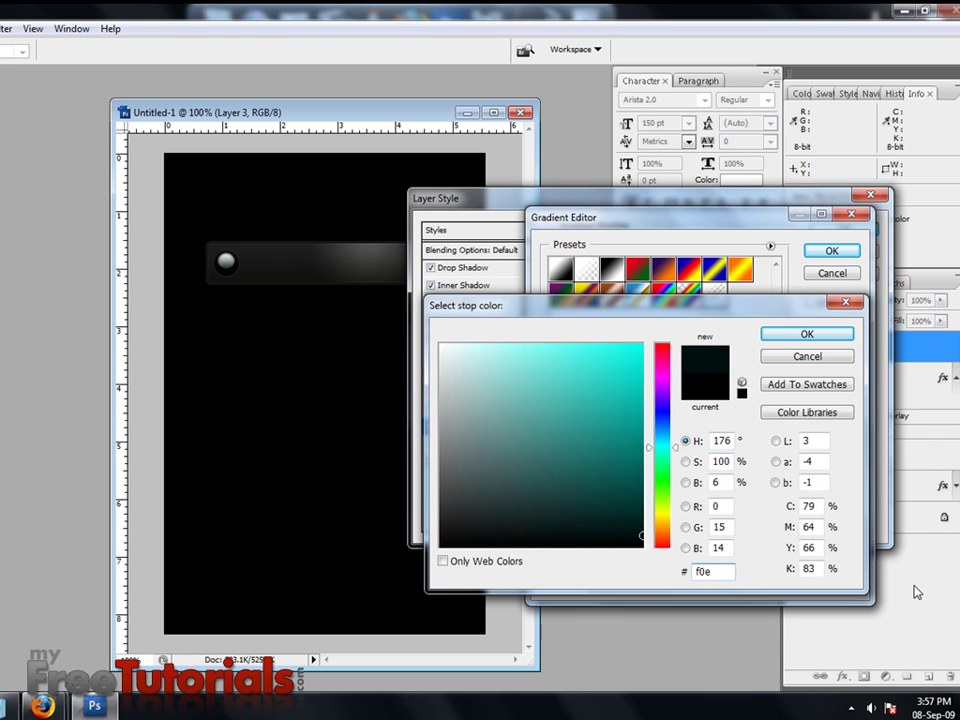
text(927)
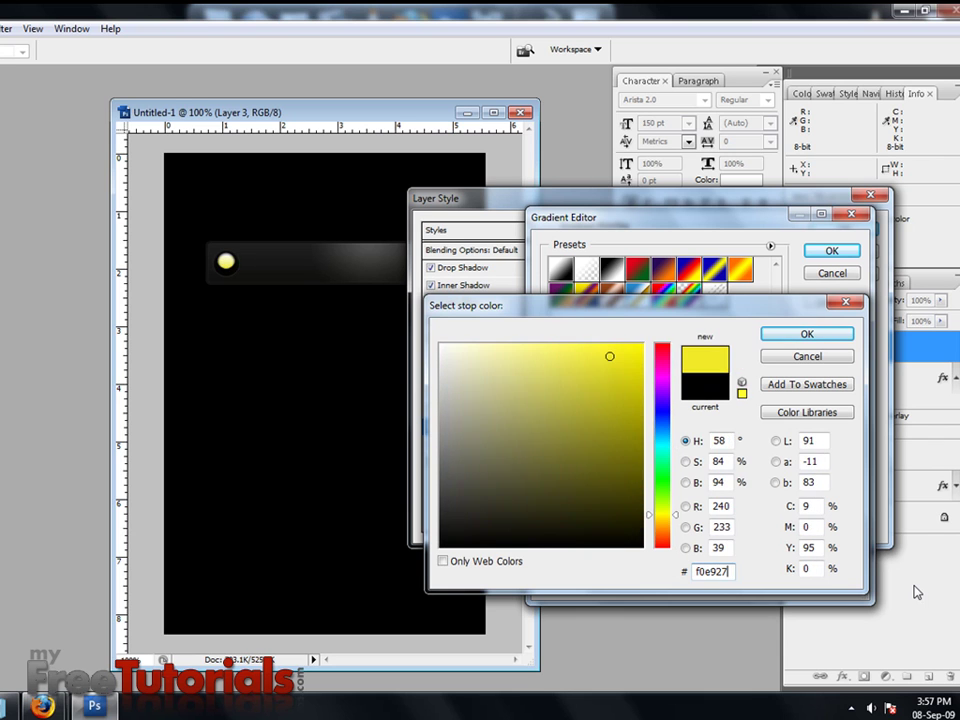
key(Return)
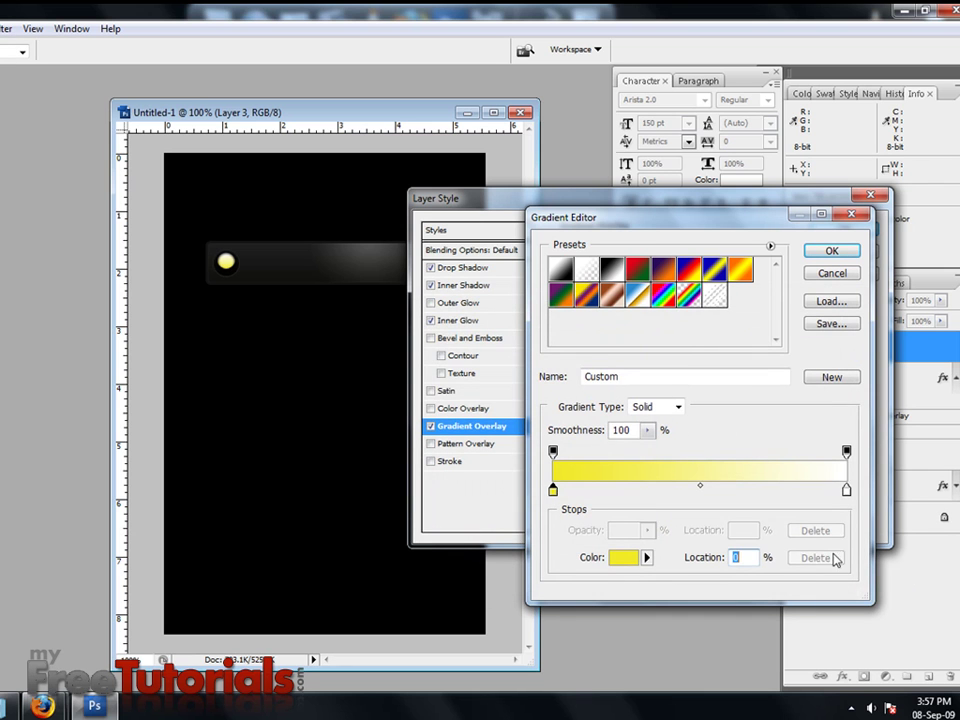
double_click(847, 491)
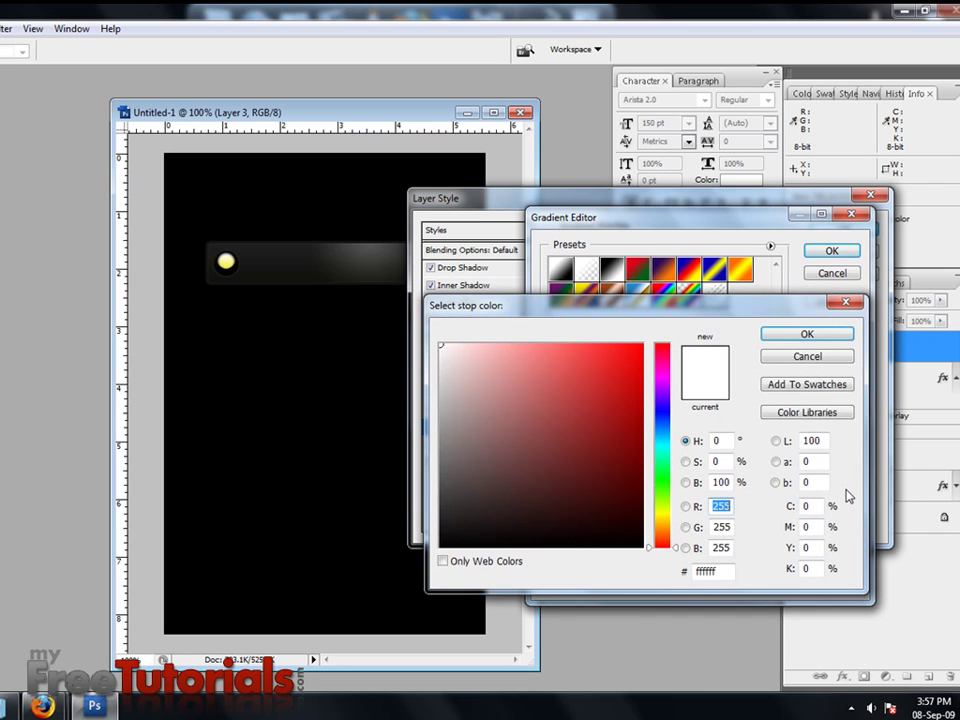
click(731, 567)
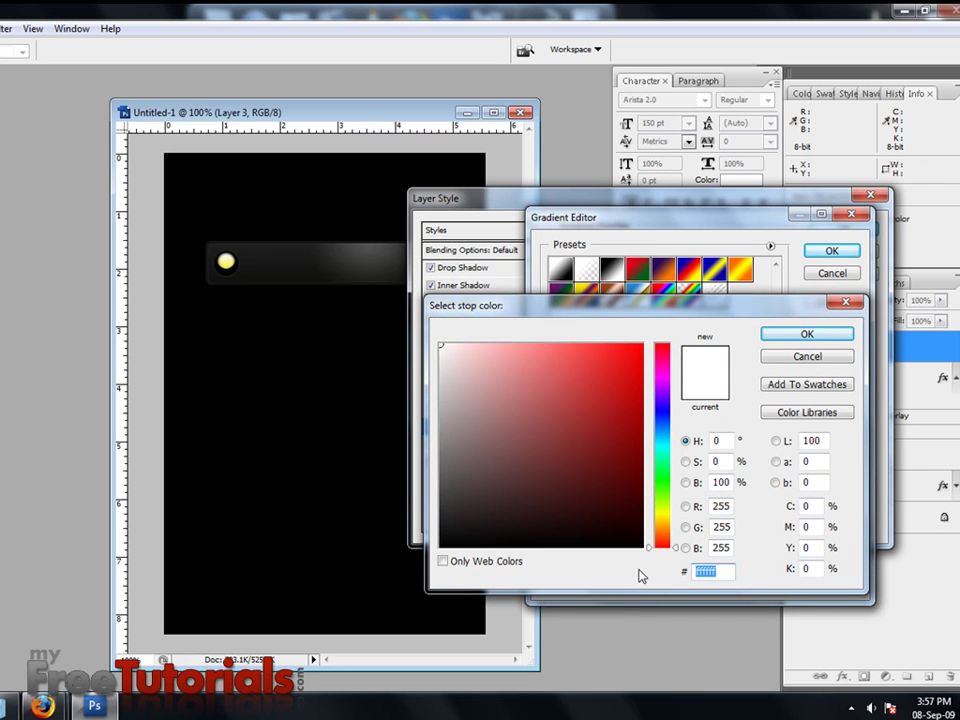
text(c)
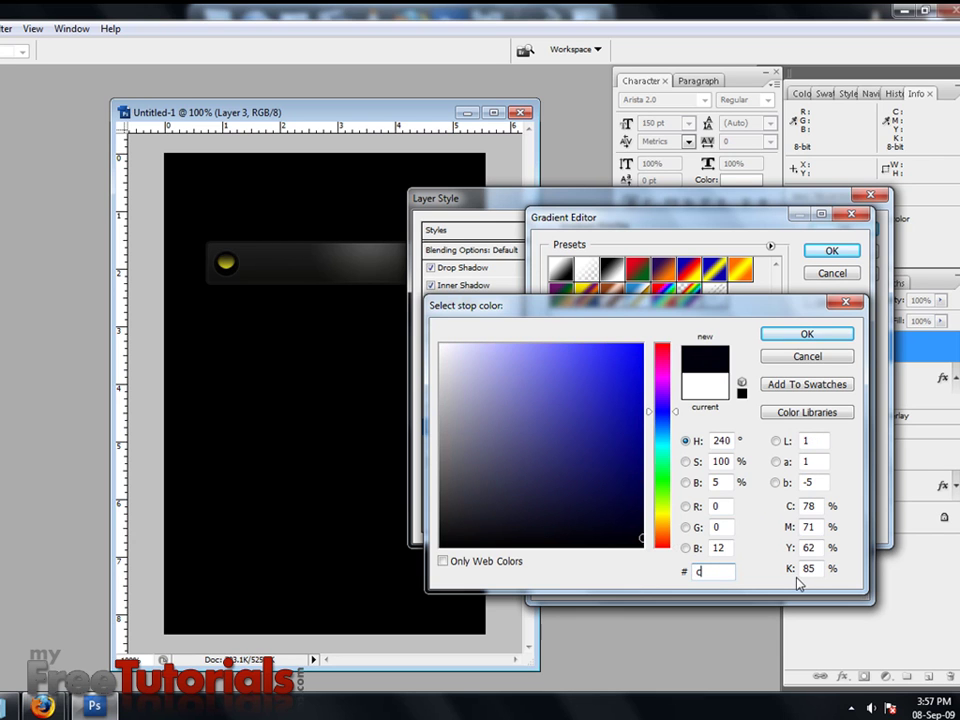
text(1)
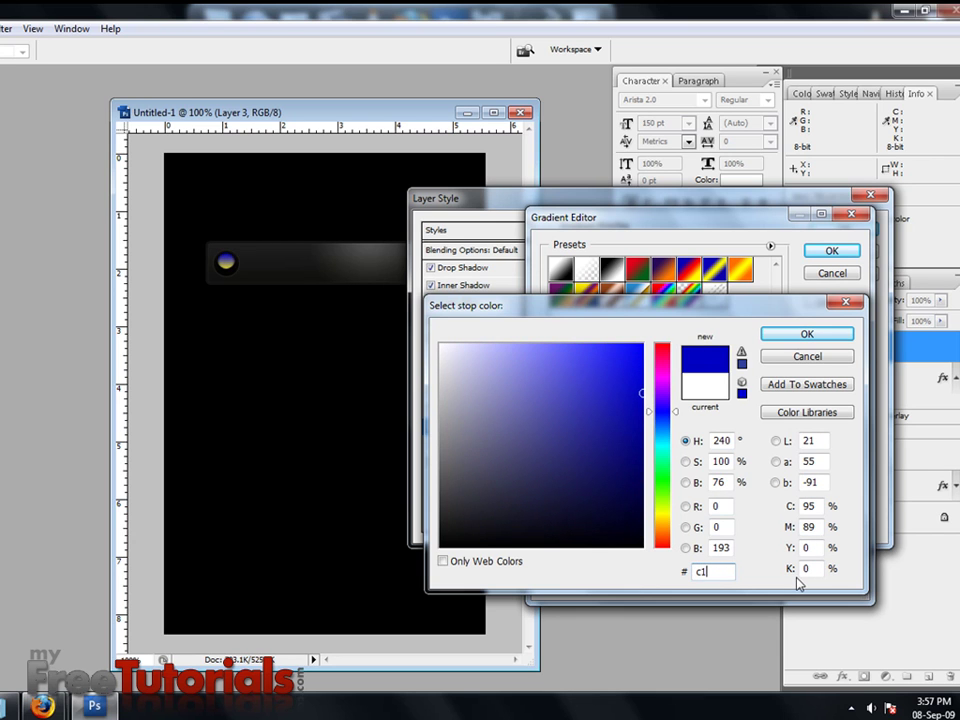
text(a)
text(603)
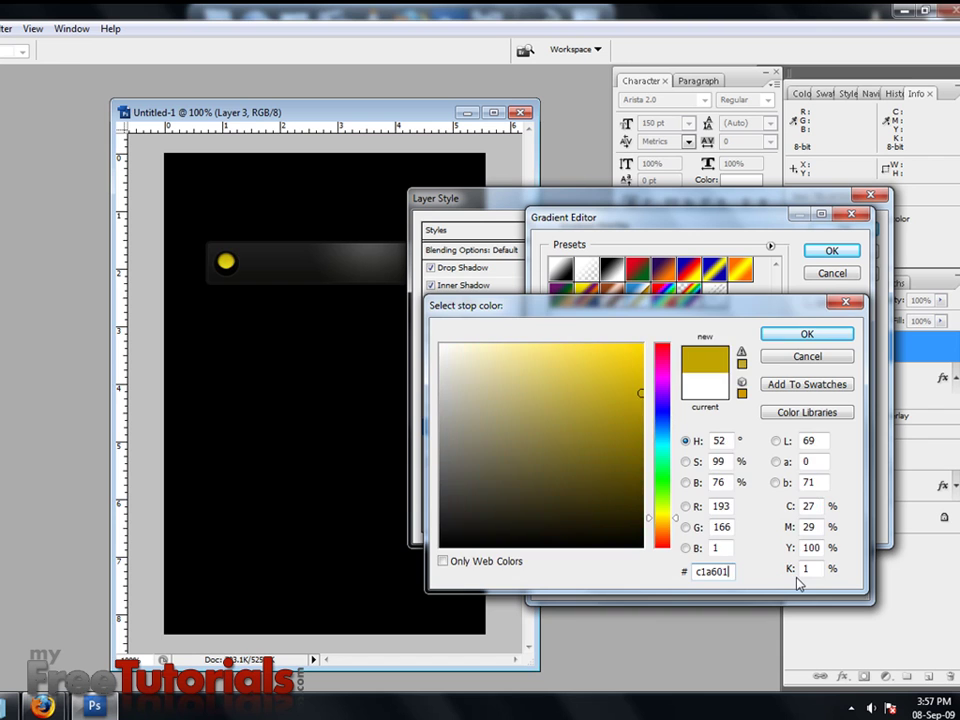
key(Return)
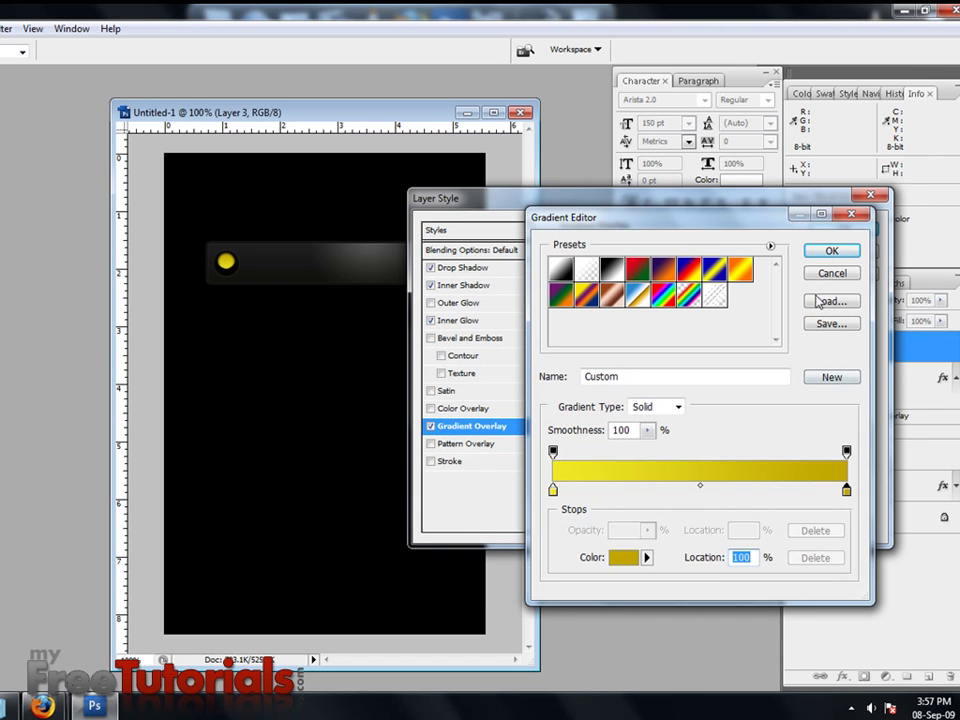